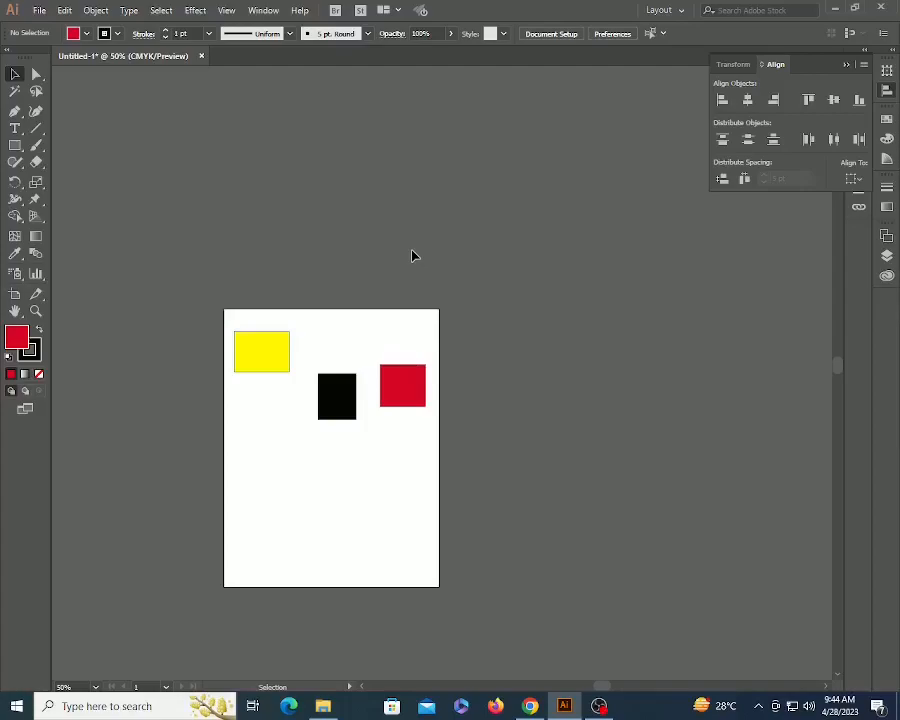
# Reopen the Align panel and align the yellow, black and red rectangles by their top edges
pyautogui.click(846, 66)
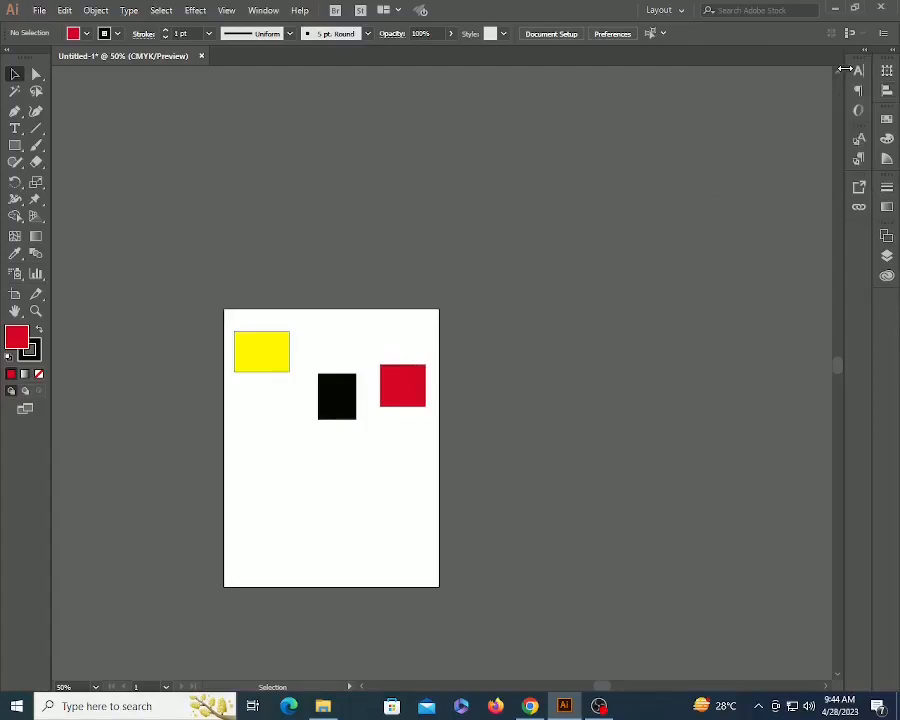
pyautogui.click(263, 10)
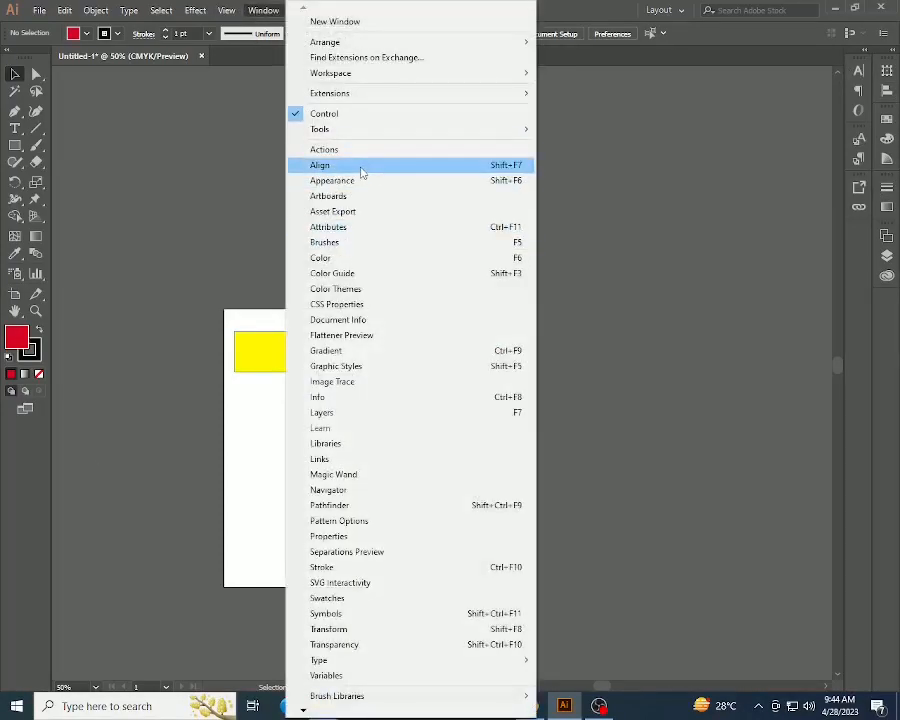
pyautogui.click(362, 171)
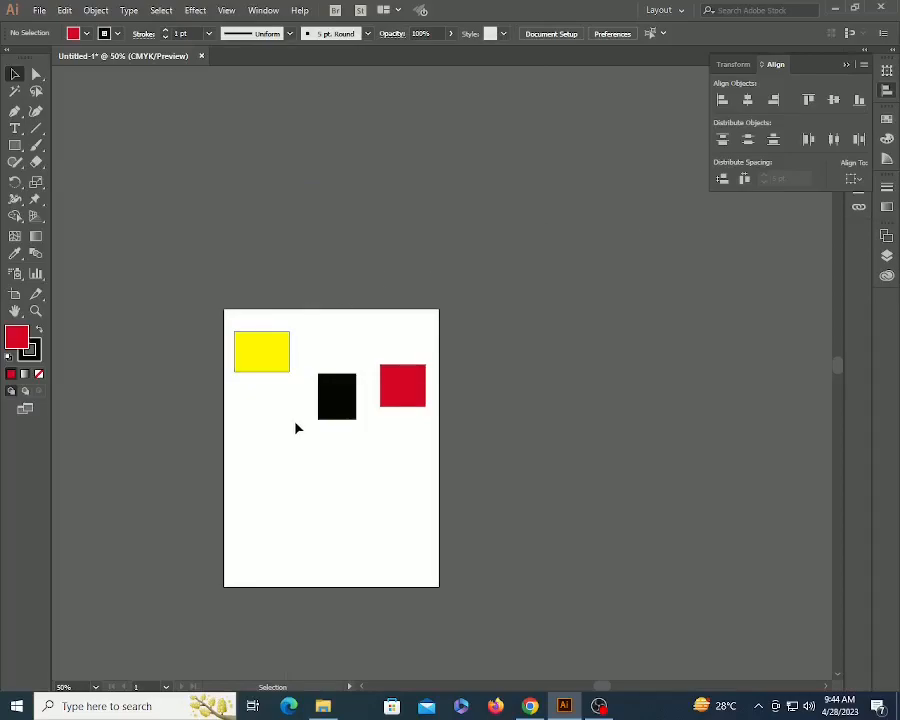
pyautogui.moveTo(393, 403); pyautogui.dragTo(484, 447)
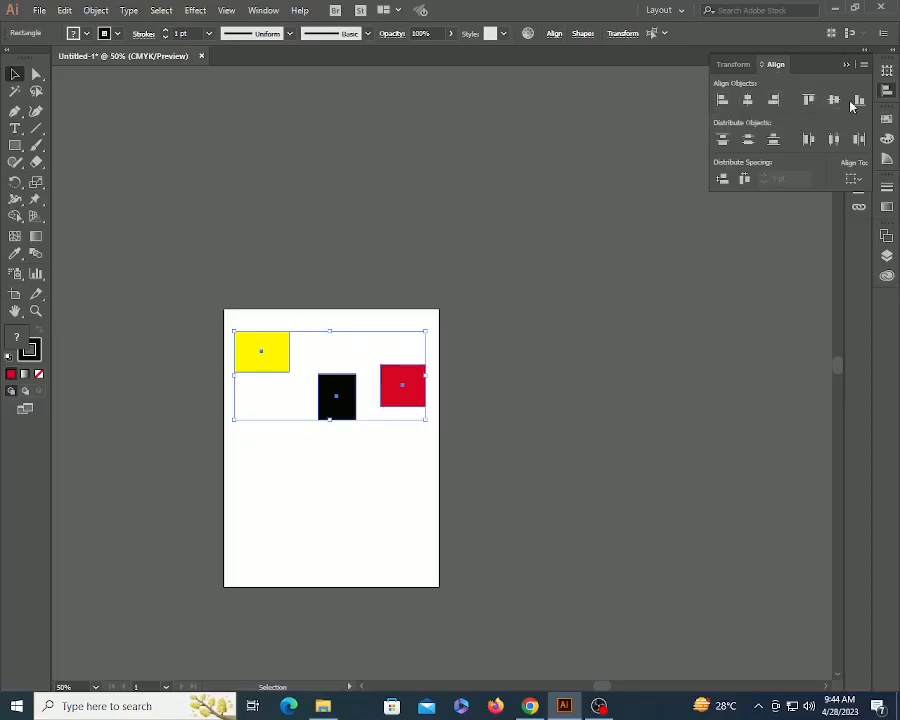
pyautogui.click(809, 103)
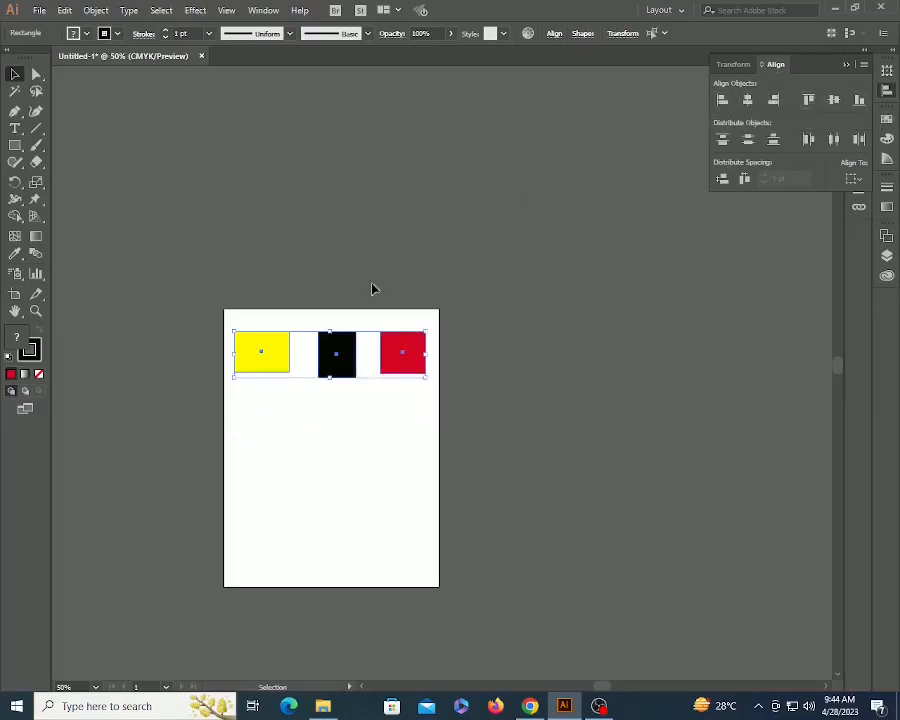
# Reselect the black, yellow and red rectangles and align them by their bottom edges
pyautogui.click(314, 402)
pyautogui.press('z')
pyautogui.moveTo(222, 309); pyautogui.dragTo(564, 418)
pyautogui.moveTo(314, 341); pyautogui.dragTo(358, 373)
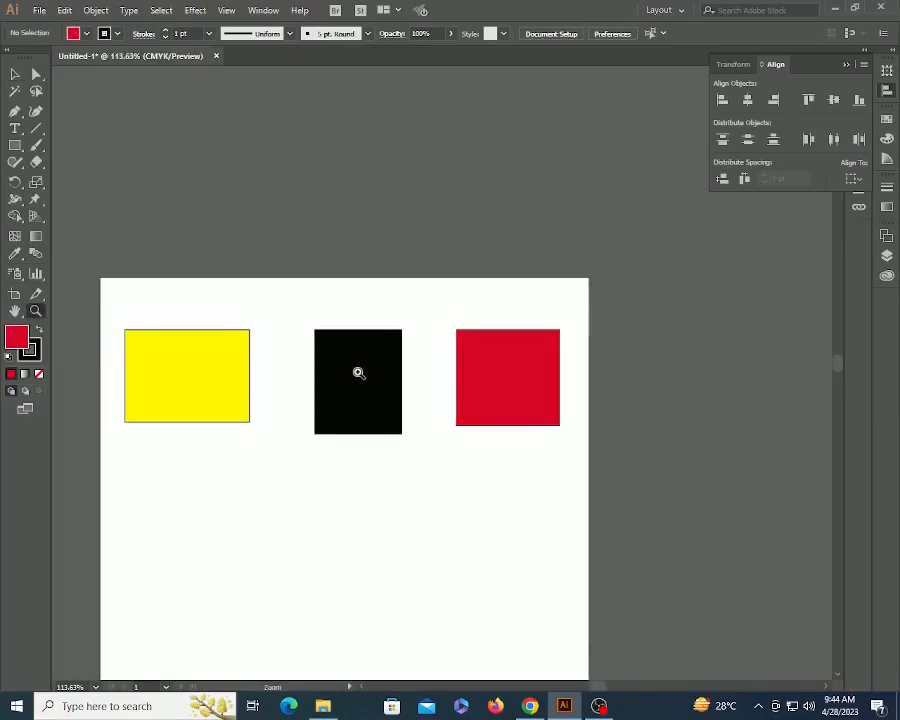
pyautogui.press('v')
pyautogui.click(358, 373)
pyautogui.keyDown('shift'); pyautogui.click(190, 375); pyautogui.keyUp('shift')
pyautogui.keyDown('shift'); pyautogui.click(516, 360); pyautogui.keyUp('shift')
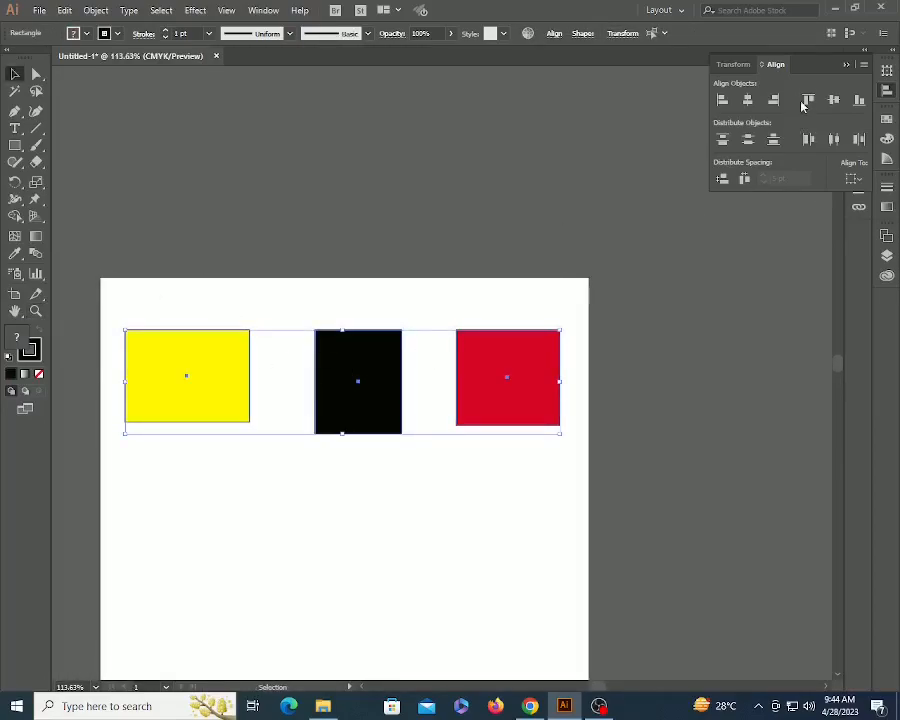
pyautogui.click(859, 99)
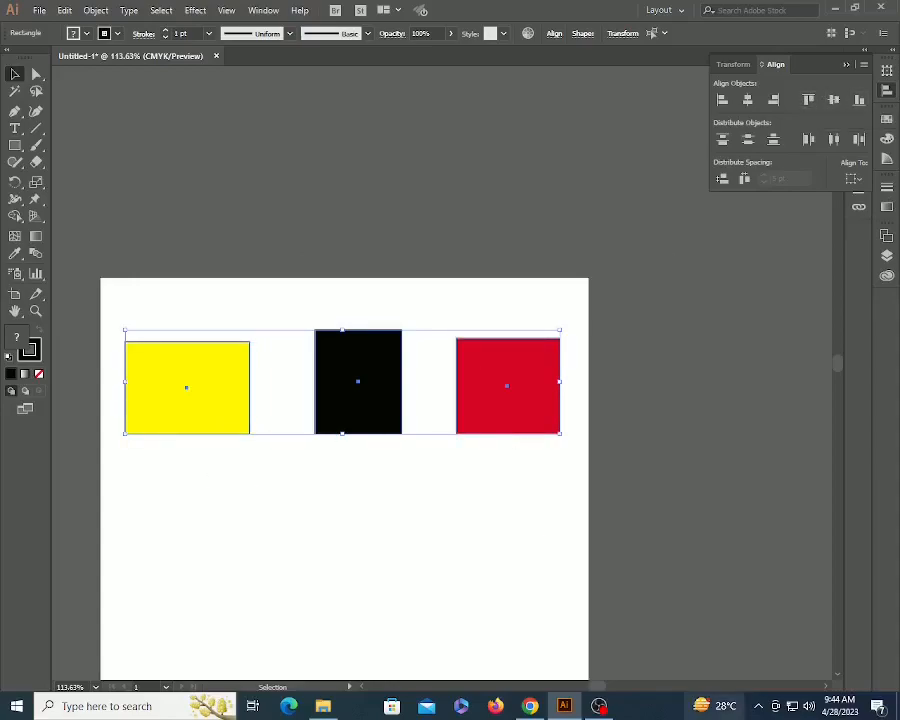
# Align the three rectangles in the row by their vertical centers
pyautogui.click(835, 102)
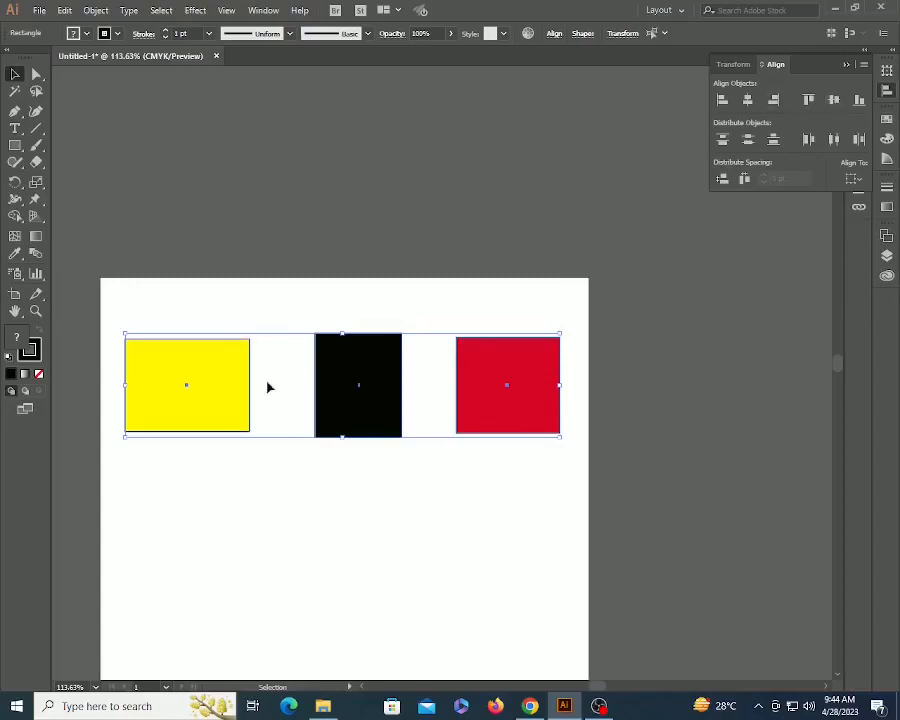
pyautogui.click(281, 308)
pyautogui.click(181, 386)
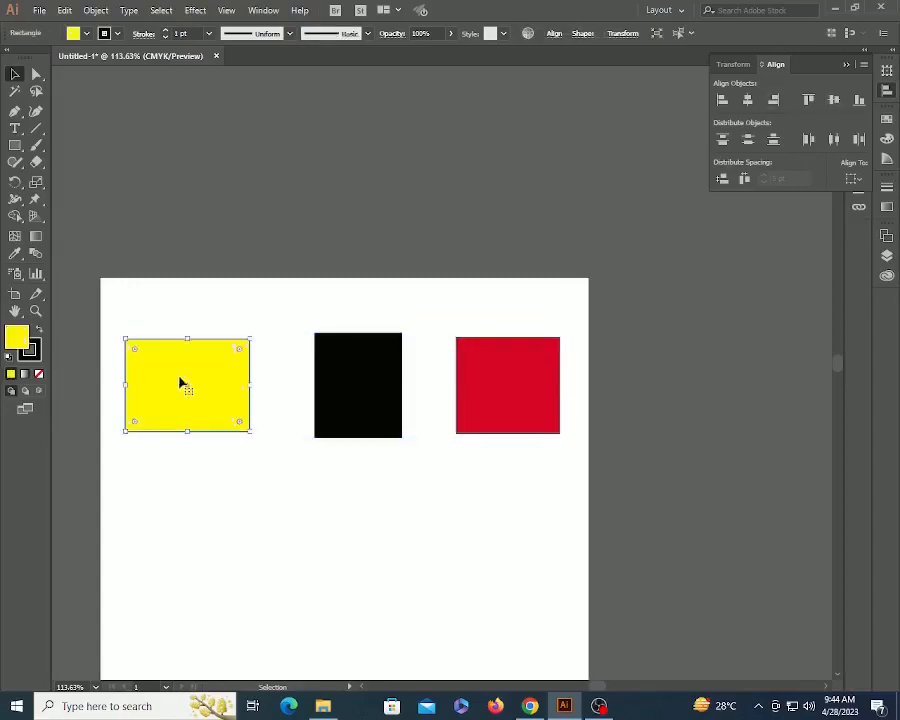
pyautogui.keyDown('shift'); pyautogui.click(502, 362); pyautogui.keyUp('shift')
pyautogui.keyDown('shift'); pyautogui.click(383, 365); pyautogui.keyUp('shift')
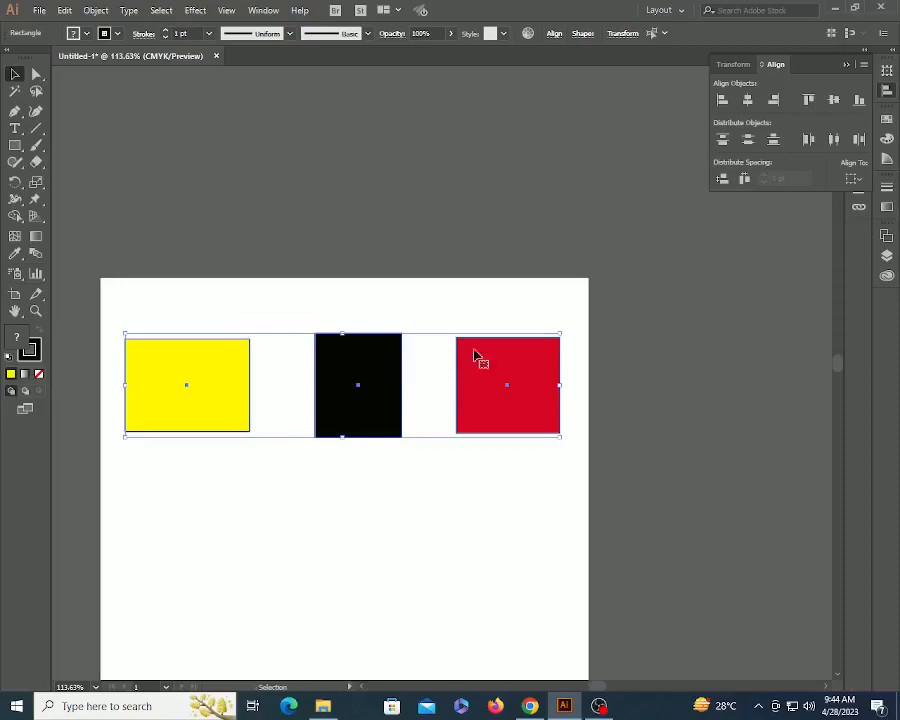
pyautogui.click(437, 296)
# Move the black and red rectangles beneath the yellow one to form a vertical column
pyautogui.moveTo(350, 372); pyautogui.dragTo(192, 481)
pyautogui.moveTo(403, 400); pyautogui.dragTo(422, 303)
pyautogui.moveTo(527, 302); pyautogui.dragTo(218, 528)
# Try left-edge and right-edge alignment on the three stacked rectangles, finishing with their horizontal centers aligned
pyautogui.moveTo(167, 218); pyautogui.dragTo(356, 530)
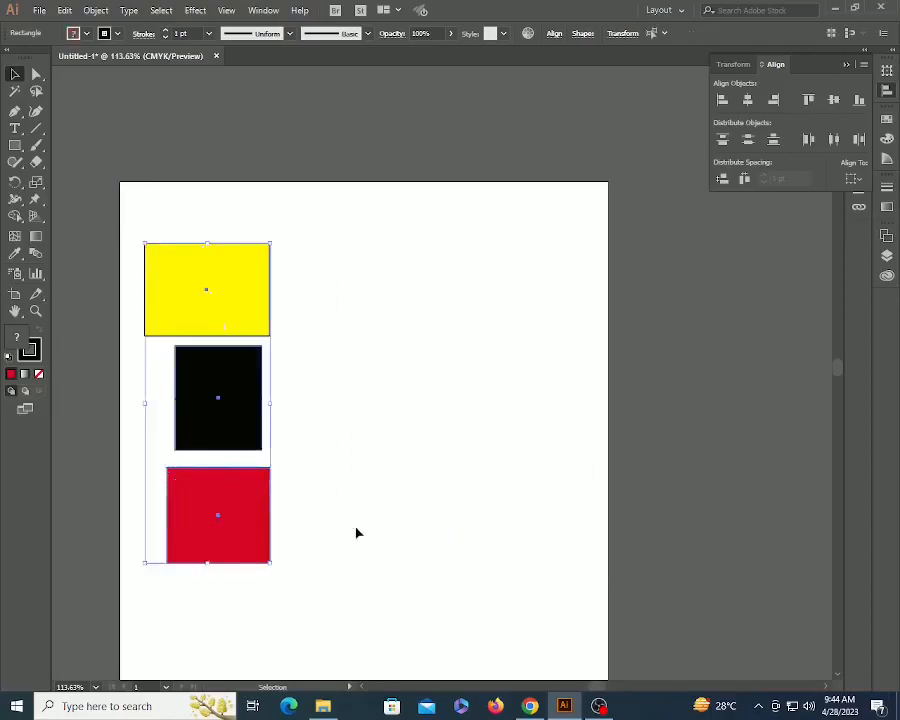
pyautogui.click(722, 100)
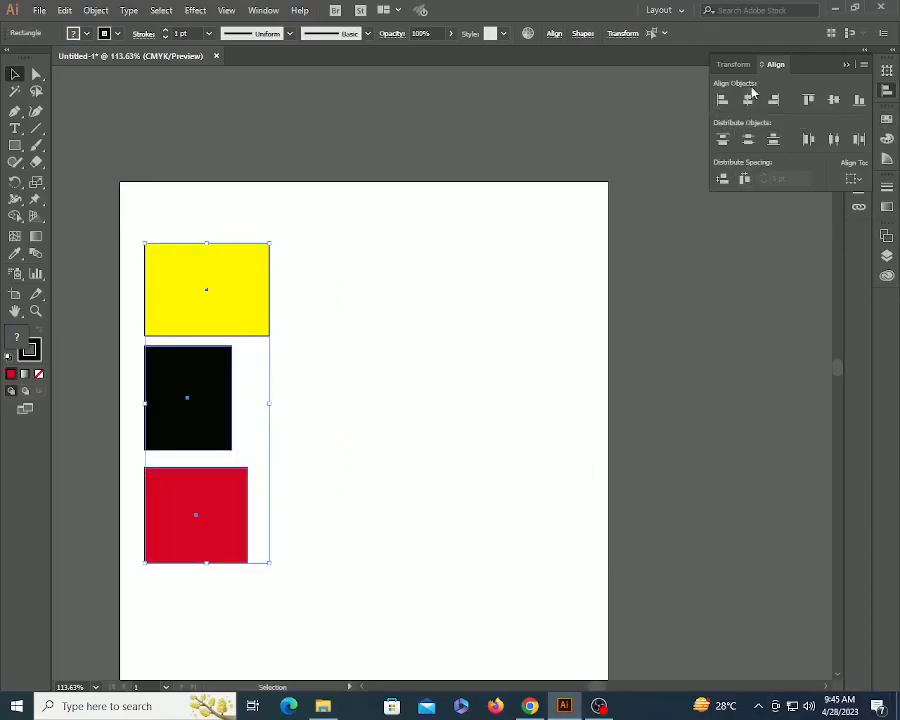
pyautogui.click(775, 100)
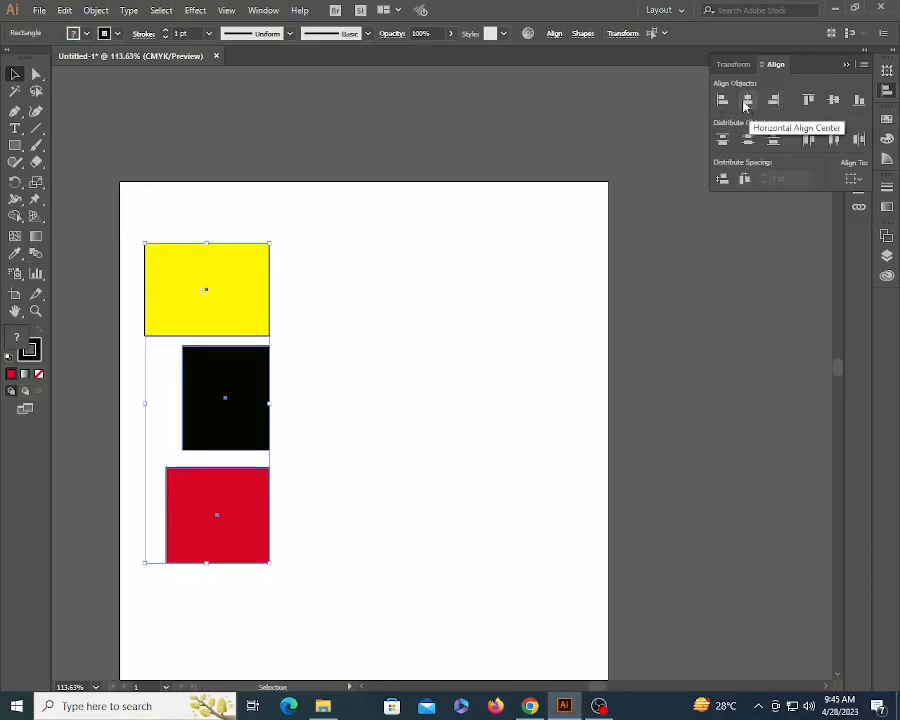
pyautogui.click(748, 101)
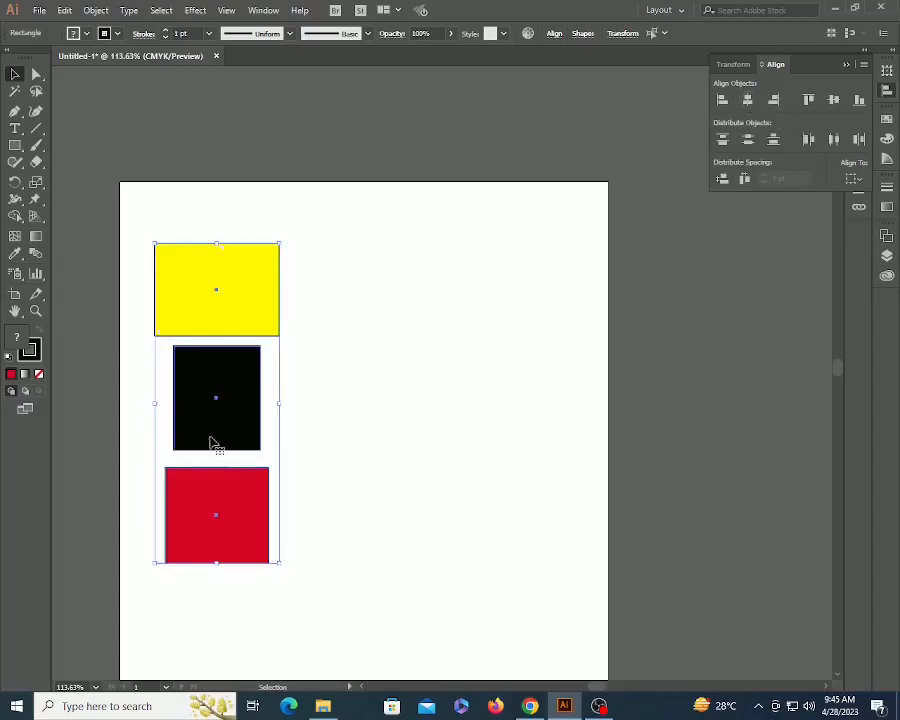
# Delete all three rectangles from the artboard
pyautogui.click(425, 421)
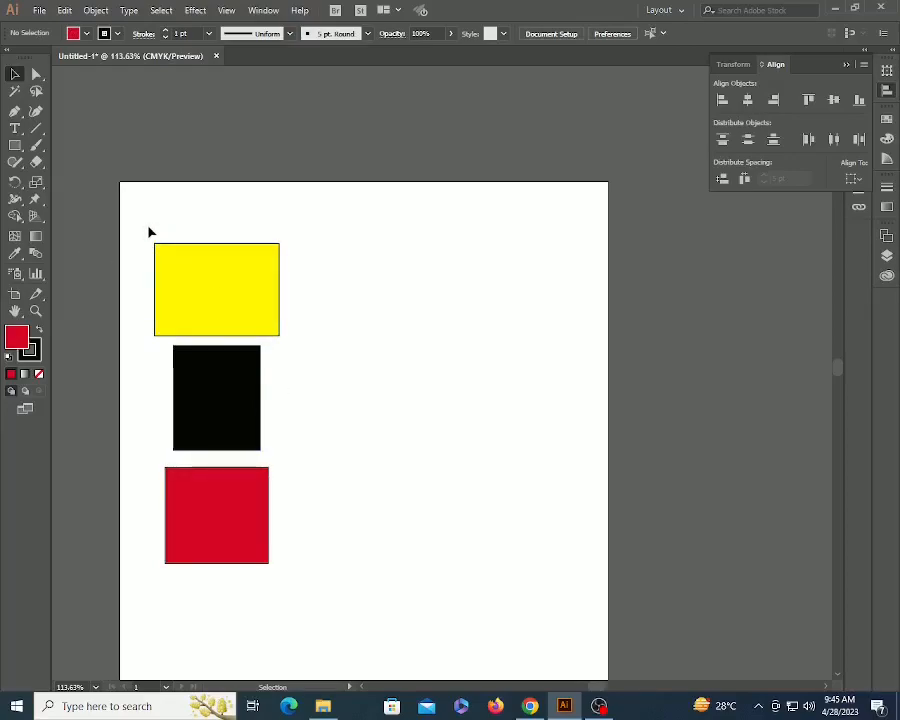
pyautogui.moveTo(150, 232); pyautogui.dragTo(452, 589)
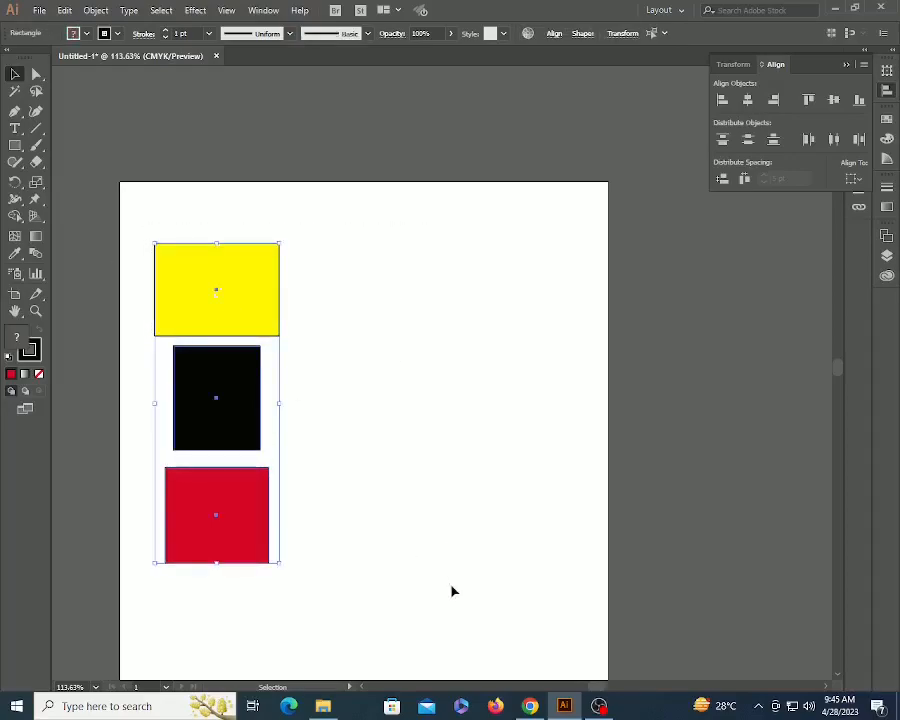
pyautogui.press('Delete')
# Draw a large circle on the artboard and a smaller one to its lower right with the Ellipse tool
pyautogui.click(14, 147)
pyautogui.moveTo(14, 152); pyautogui.dragTo(92, 180)
pyautogui.moveTo(337, 385); pyautogui.dragTo(415, 463)
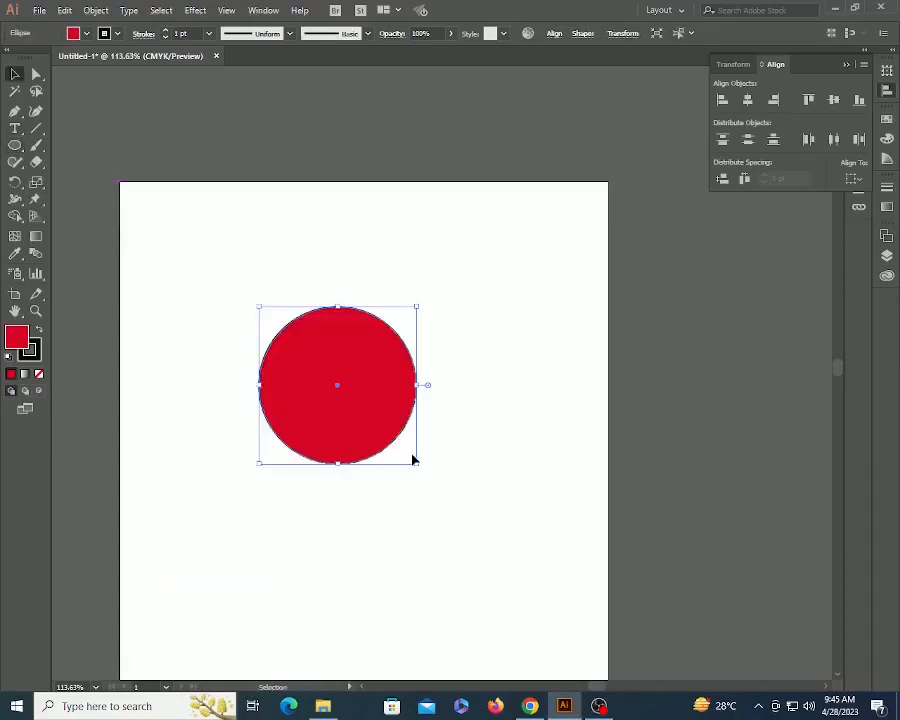
pyautogui.moveTo(480, 456); pyautogui.dragTo(513, 487)
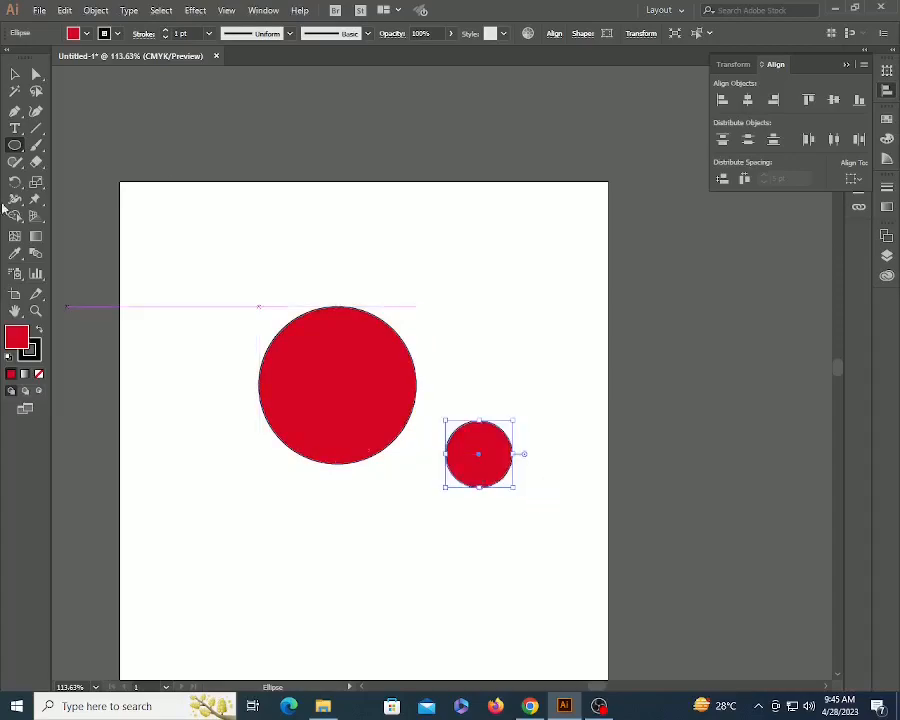
# Fill the small circle with the yellow swatch
pyautogui.click(886, 118)
pyautogui.click(721, 112)
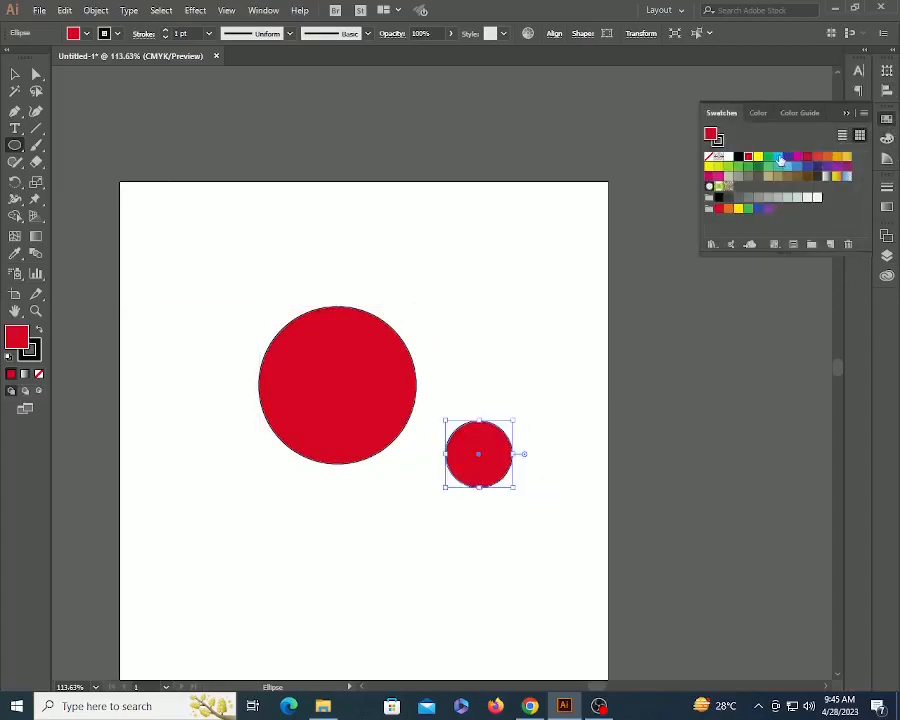
pyautogui.click(759, 157)
pyautogui.press('v')
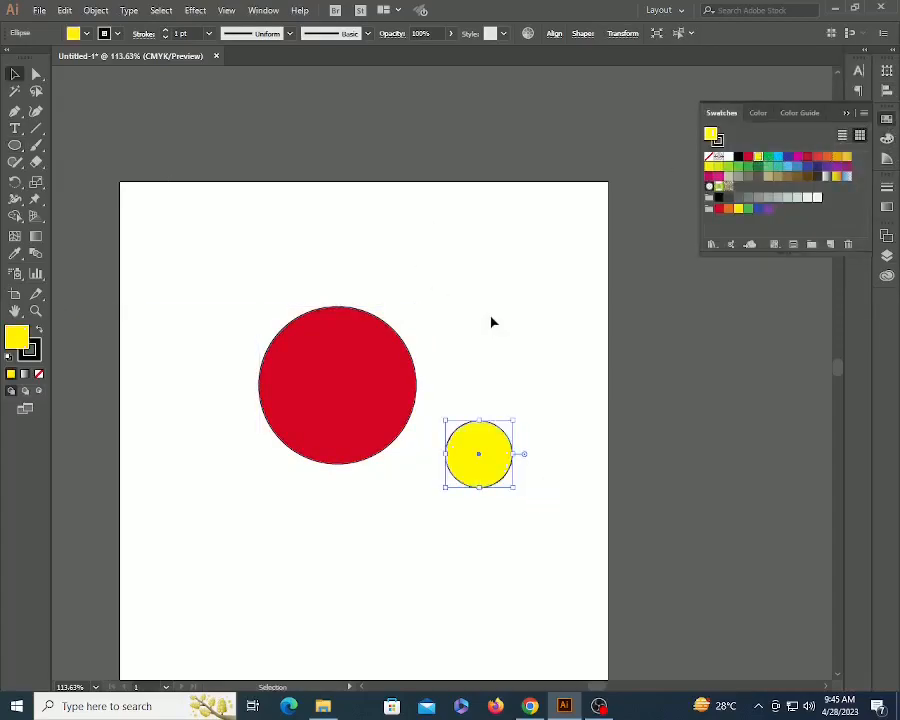
# Add the large red circle to the selection and show the Align panel
pyautogui.keyDown('shift'); pyautogui.click(394, 416); pyautogui.keyUp('shift')
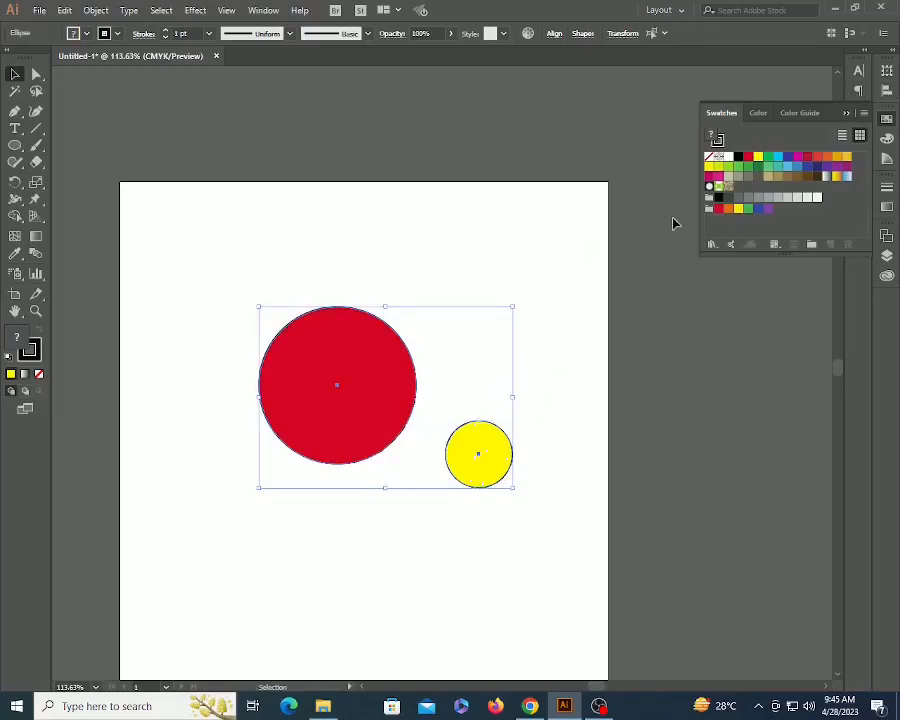
pyautogui.hotkey('shift', 'F7')
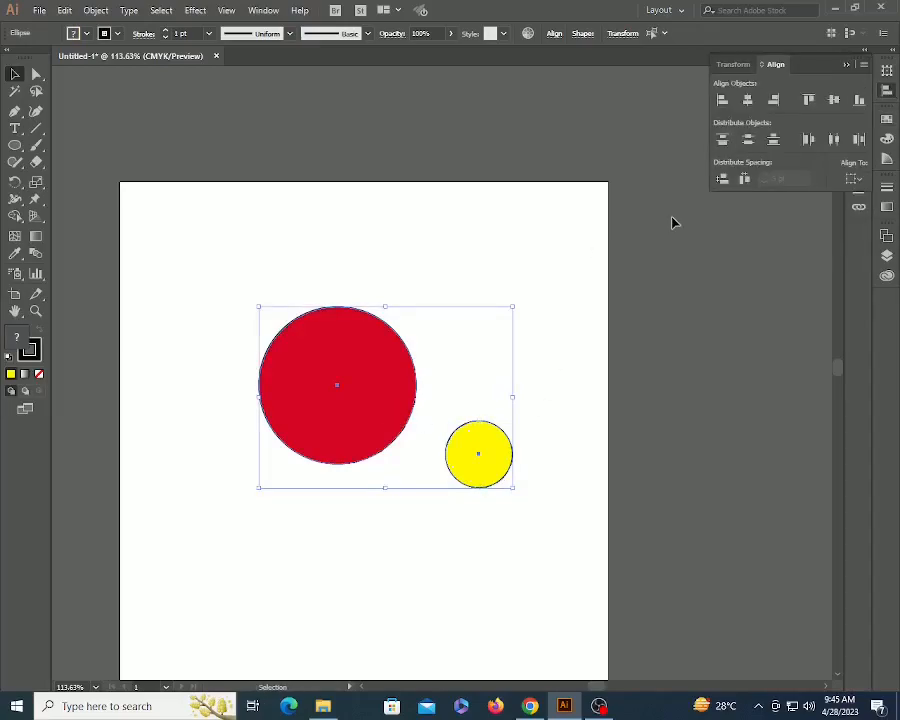
# Try centering the two circles on each other horizontally and vertically without a key object, and undo both alignments
pyautogui.click(748, 100)
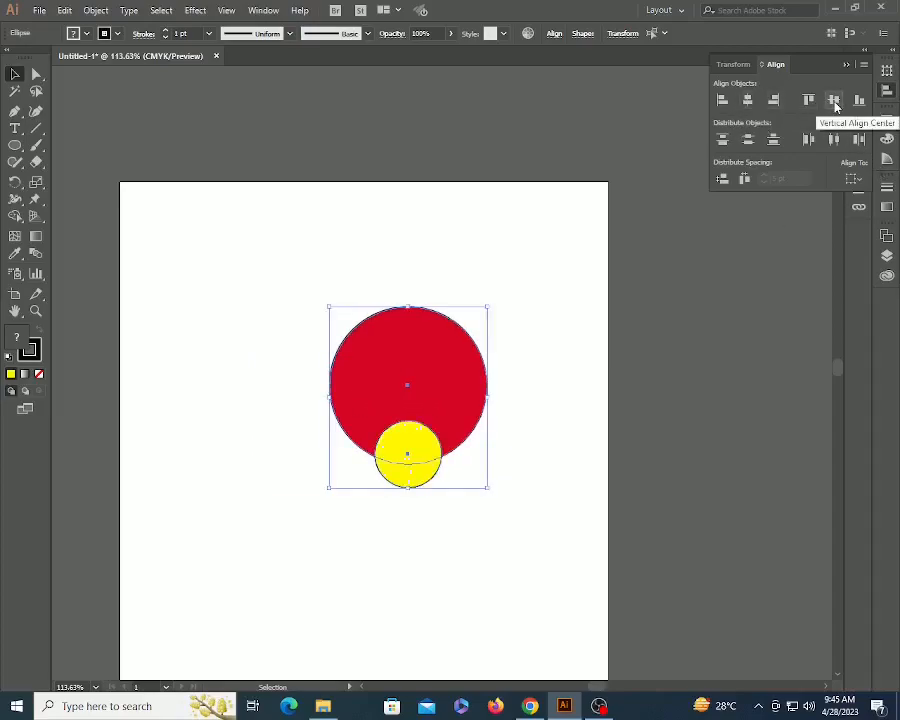
pyautogui.click(834, 101)
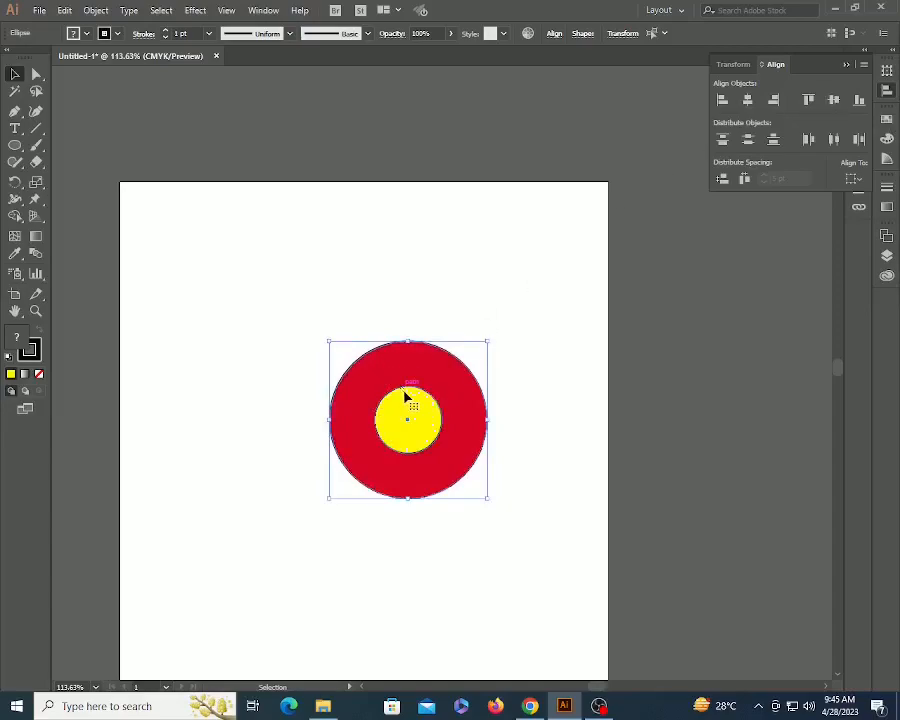
pyautogui.click(498, 422)
pyautogui.hotkey('ctrl', 'z')
pyautogui.hotkey('ctrl', 'z')
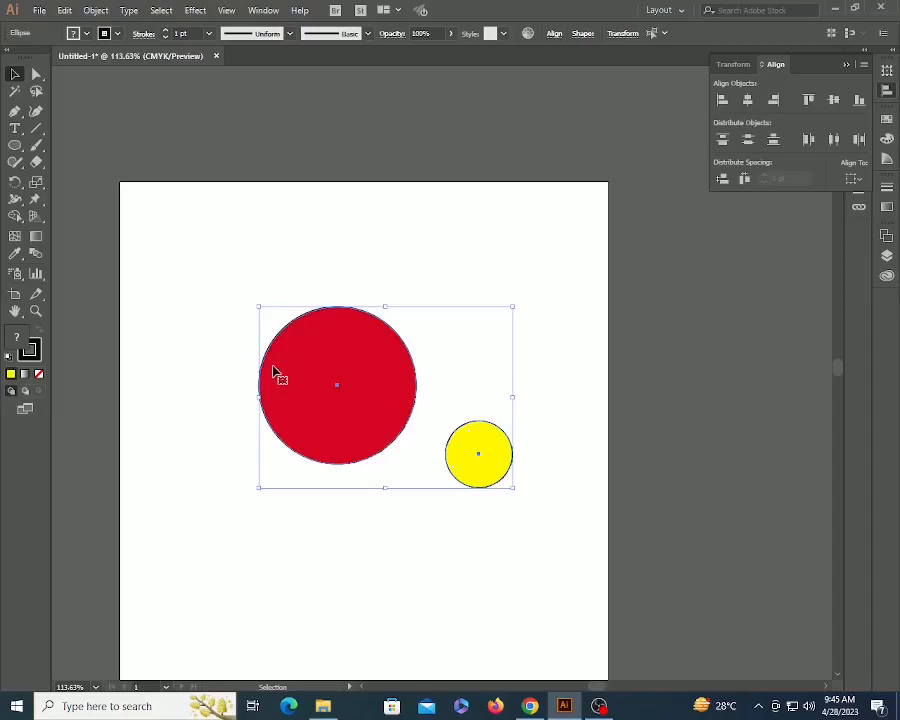
# Make the red circle the key object and center the yellow circle on it horizontally and vertically
pyautogui.click(399, 364)
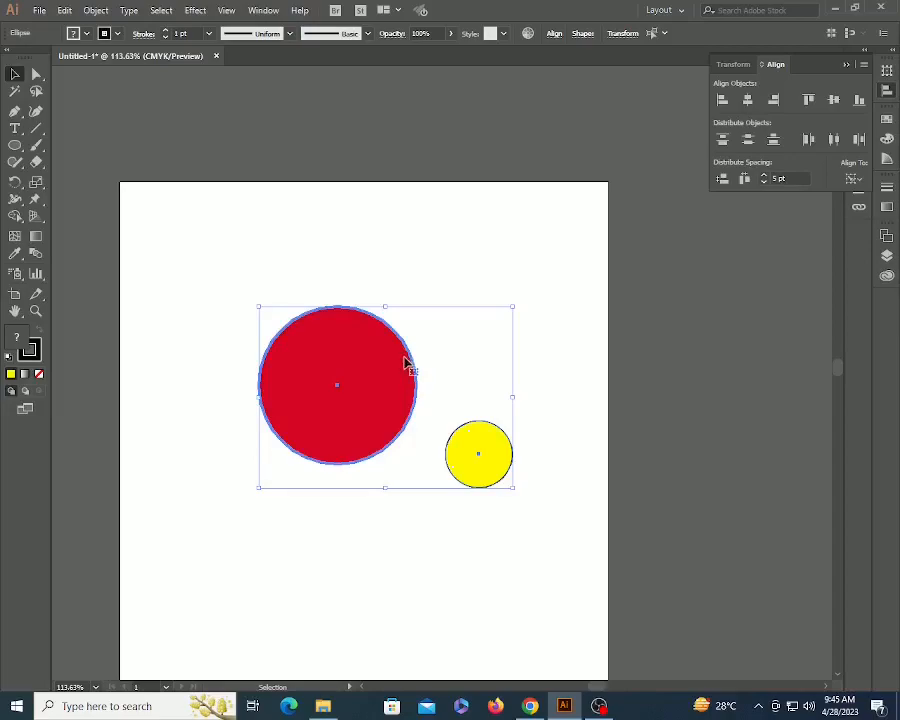
pyautogui.click(748, 100)
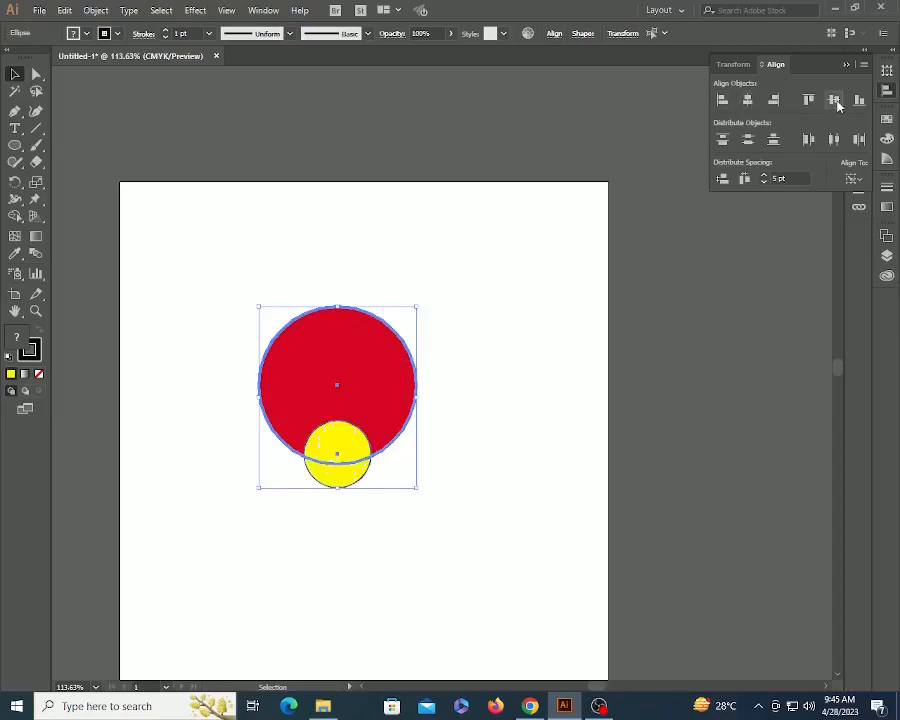
pyautogui.click(834, 100)
pyautogui.click(459, 386)
pyautogui.click(320, 379)
pyautogui.keyDown('shift'); pyautogui.click(396, 366); pyautogui.keyUp('shift')
pyautogui.click(488, 238)
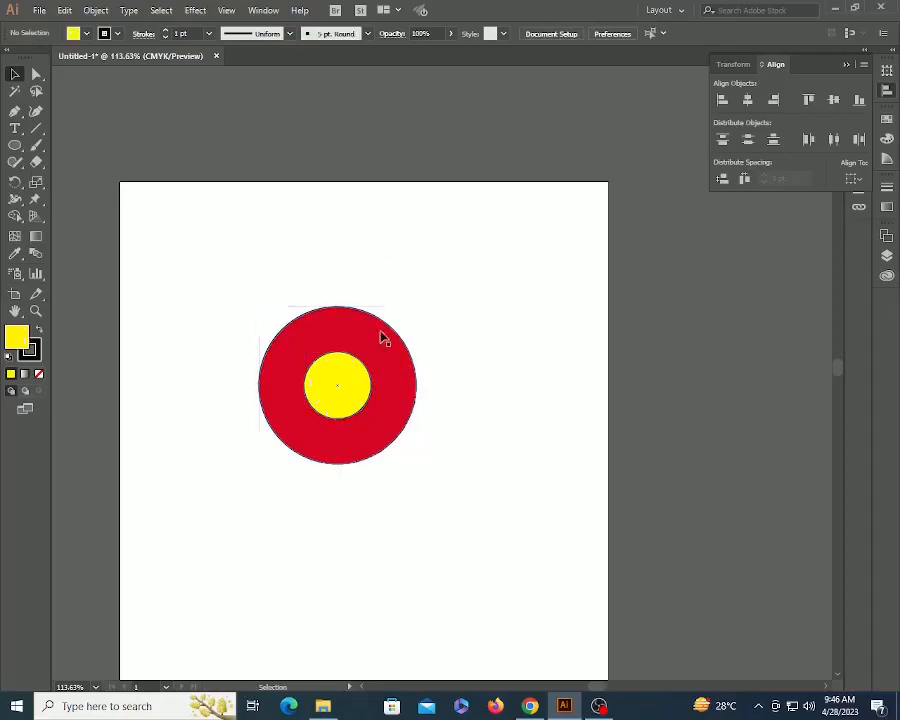
# Examine the Align To options with nothing selected and with only the red circle selected
pyautogui.click(855, 178)
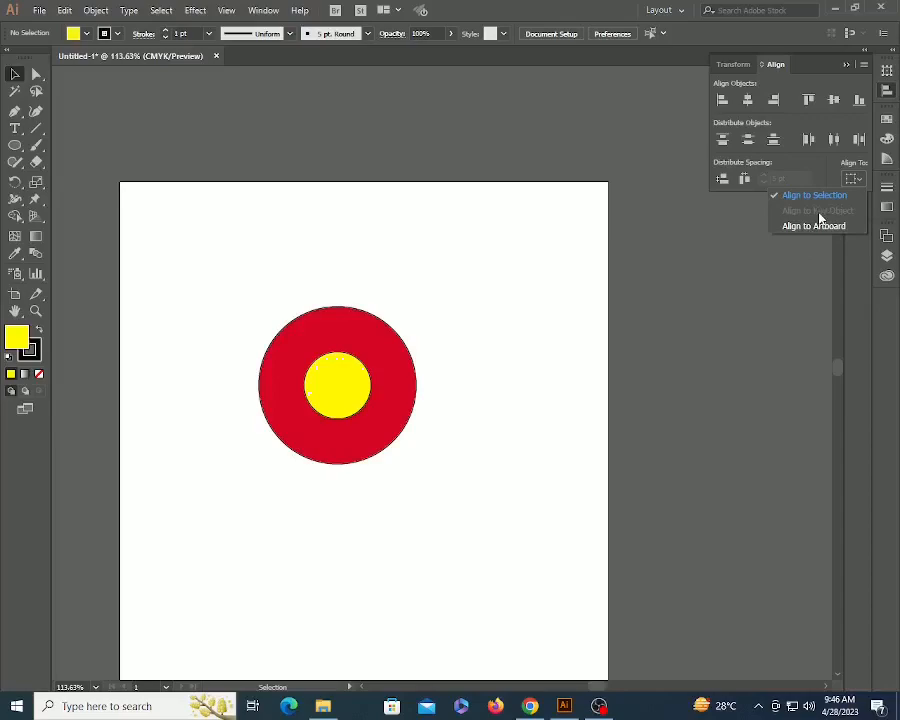
pyautogui.click(398, 355)
pyautogui.click(398, 355)
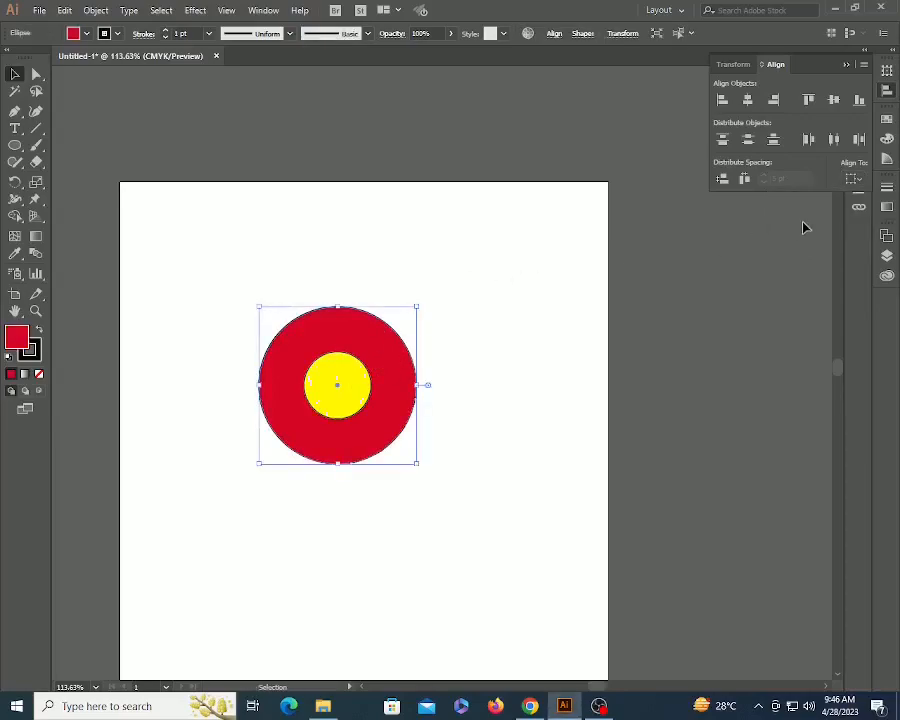
pyautogui.click(862, 180)
pyautogui.click(380, 340)
# Select both circles with the red one as key object and examine the available Align To options
pyautogui.click(355, 370)
pyautogui.keyDown('shift'); pyautogui.click(409, 414); pyautogui.keyUp('shift')
pyautogui.click(409, 414)
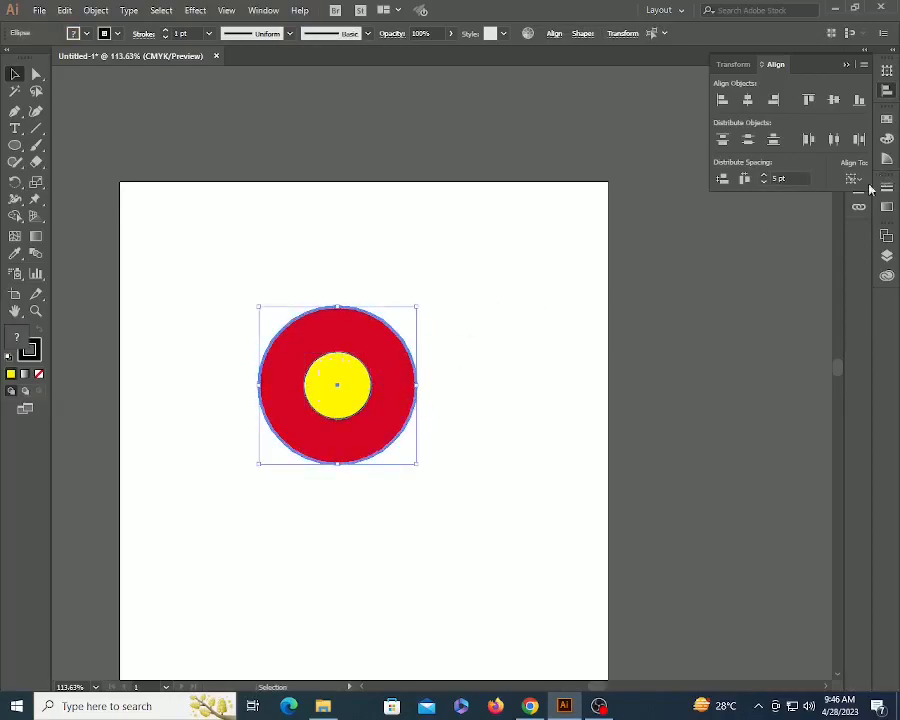
pyautogui.click(853, 178)
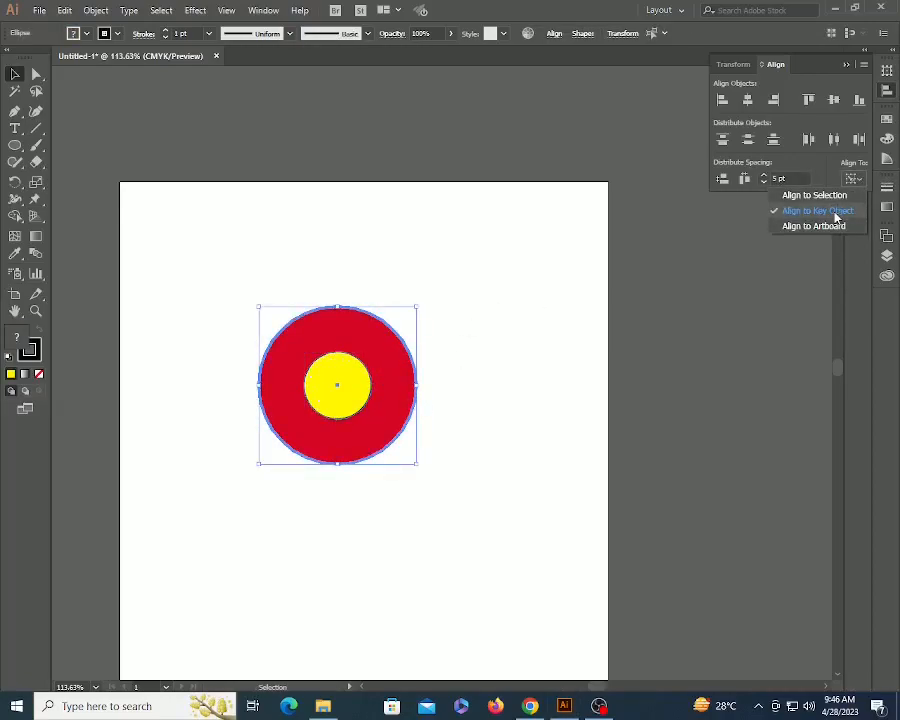
pyautogui.click(538, 398)
pyautogui.click(474, 390)
# Set alignment relative to the artboard and align the yellow circle to the artboard's top, left and bottom edges in turn
pyautogui.click(853, 178)
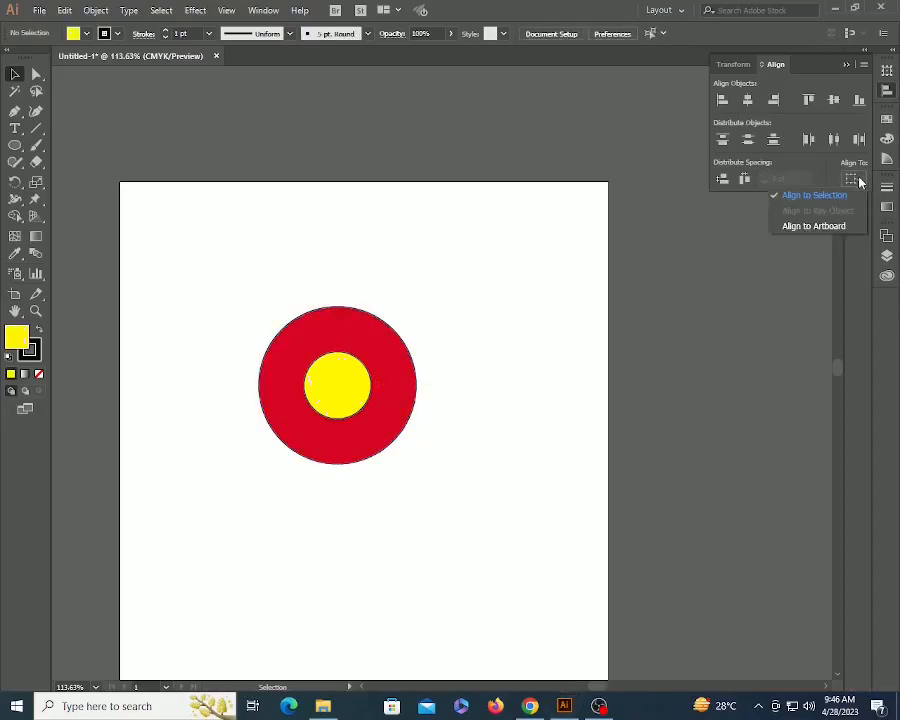
pyautogui.click(815, 225)
pyautogui.click(337, 381)
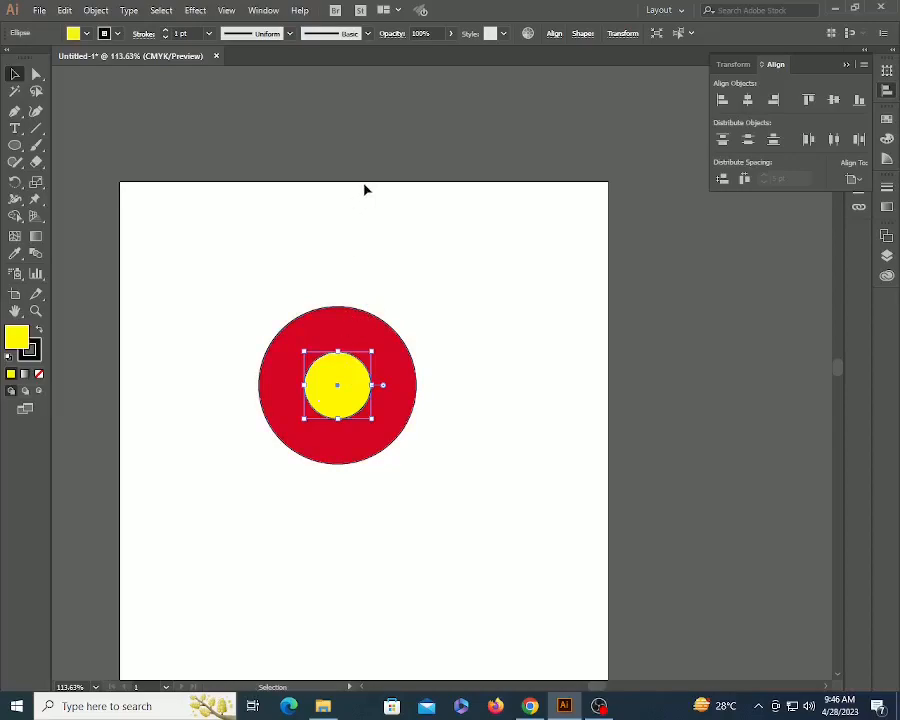
pyautogui.click(808, 100)
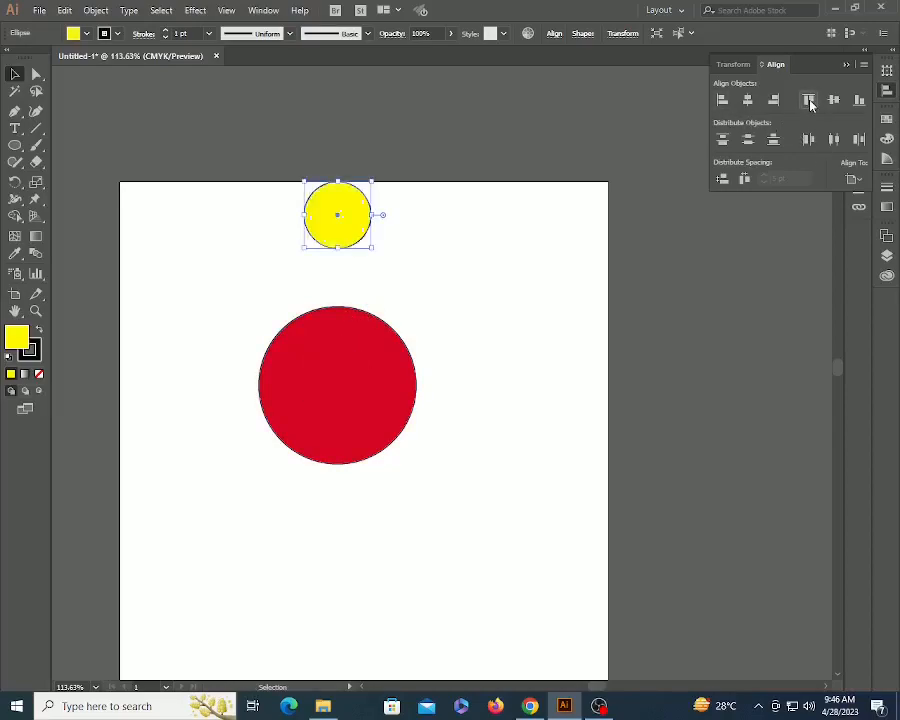
pyautogui.click(722, 101)
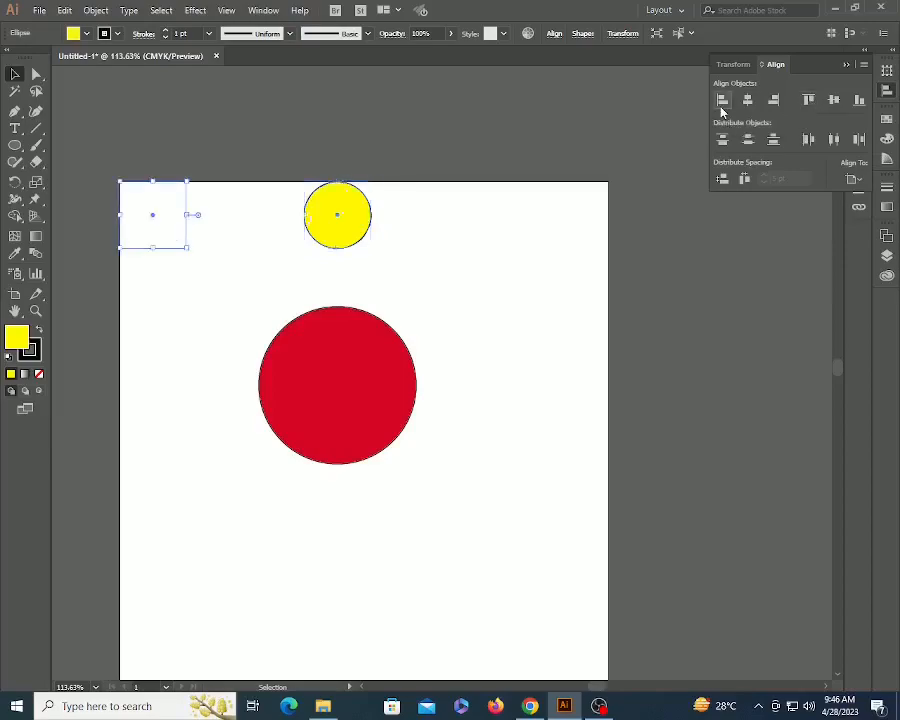
pyautogui.click(859, 100)
pyautogui.hotkey('ctrl', '0')
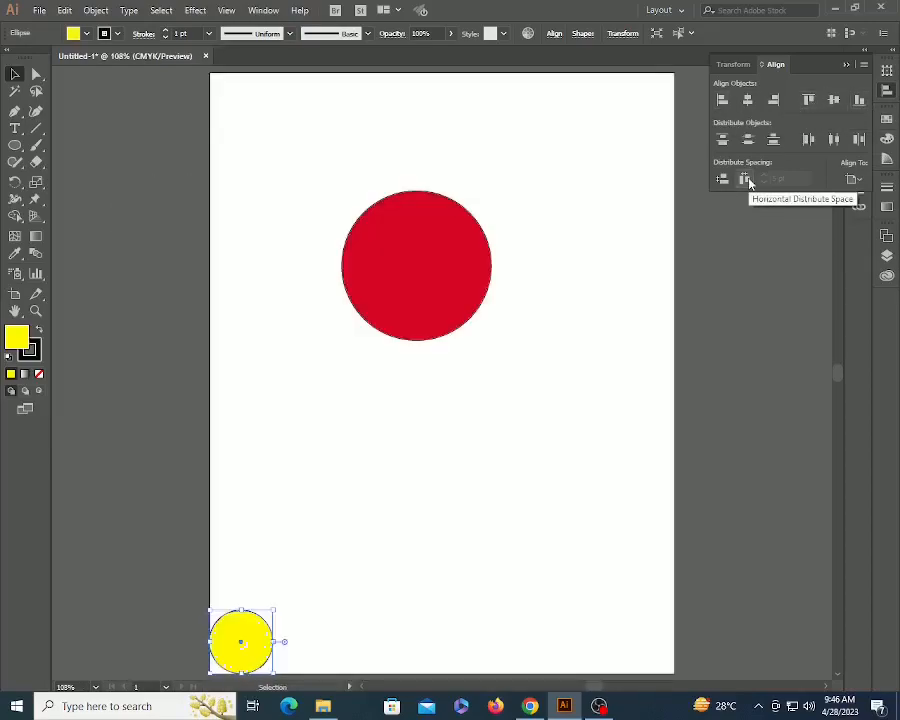
# Center the yellow circle horizontally and vertically on the artboard
pyautogui.click(748, 101)
pyautogui.click(833, 100)
pyautogui.click(516, 306)
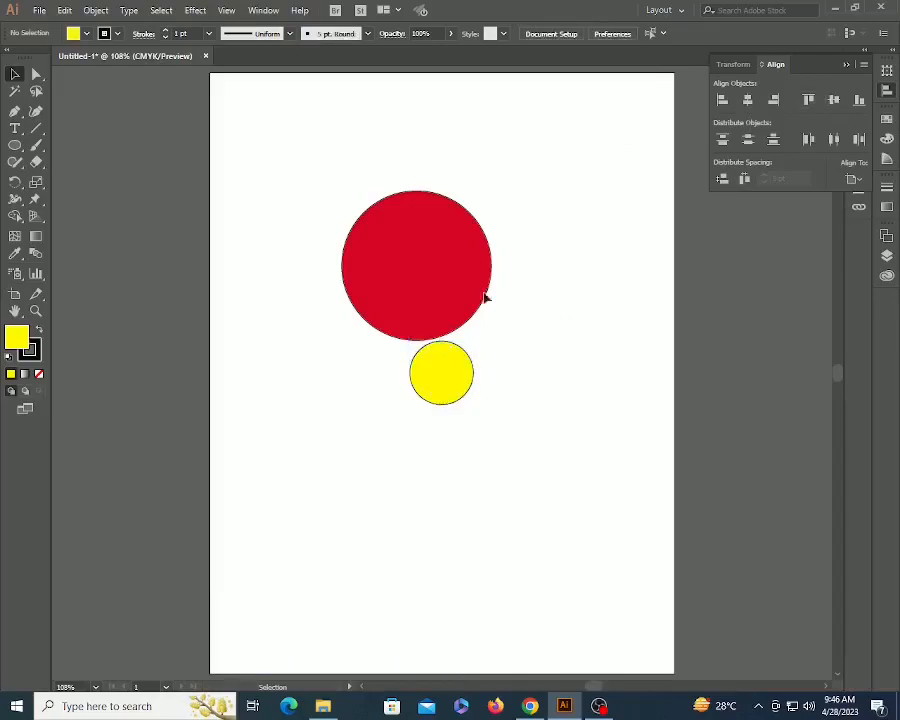
# Delete both circles and set alignment back to Align to Selection
pyautogui.press('z')
pyautogui.keyDown('alt'); pyautogui.click(427, 269); pyautogui.keyUp('alt')
pyautogui.press('v')
pyautogui.moveTo(340, 352); pyautogui.dragTo(526, 565)
pyautogui.press('Delete')
pyautogui.click(859, 181)
pyautogui.click(842, 199)
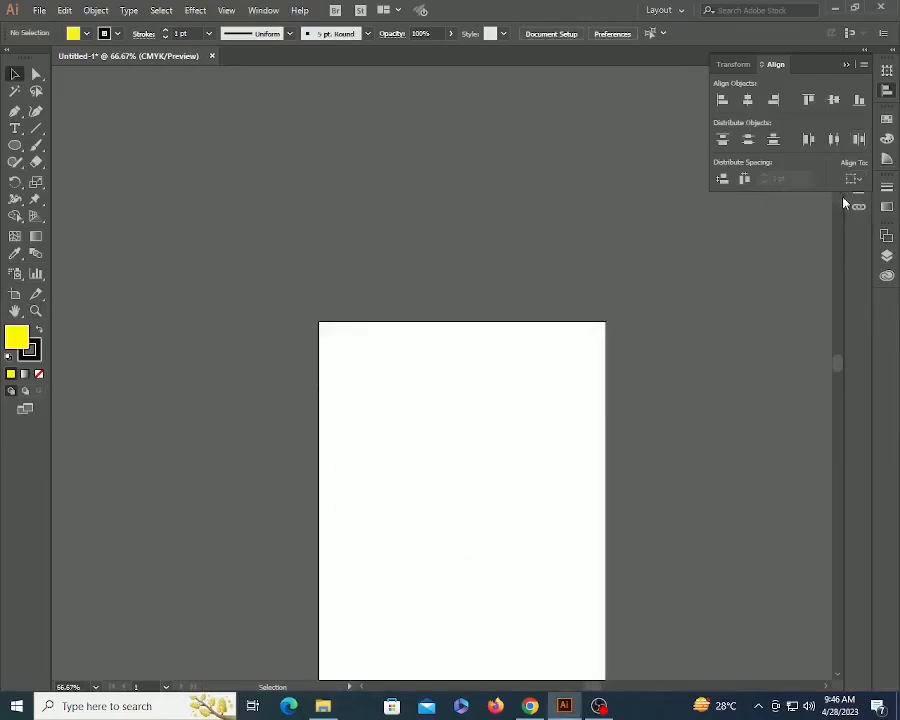
# Draw three yellow squares of increasing size, one below the other with flush left edges, in the artboard's upper left area
pyautogui.moveTo(436, 376); pyautogui.dragTo(390, 299)
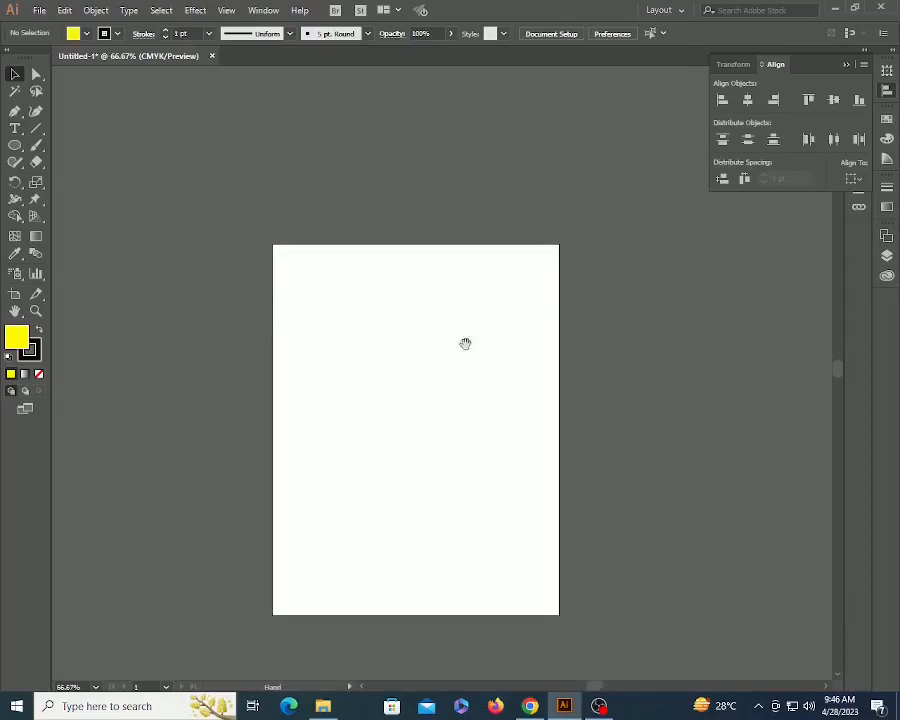
pyautogui.click(15, 145)
pyautogui.click(75, 144)
pyautogui.moveTo(276, 245); pyautogui.dragTo(369, 489)
pyautogui.press('v')
pyautogui.hotkey('ctrl', 'shift', 'a')
pyautogui.click(437, 442)
# Distribute the three squares vertically by their top edges
pyautogui.moveTo(355, 252); pyautogui.dragTo(318, 432)
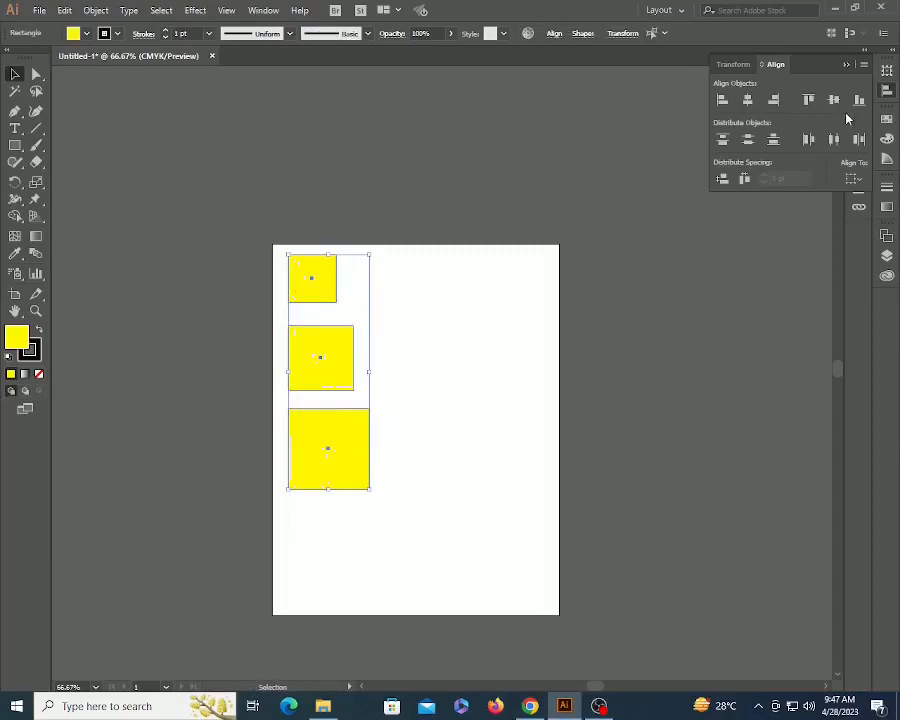
pyautogui.click(722, 141)
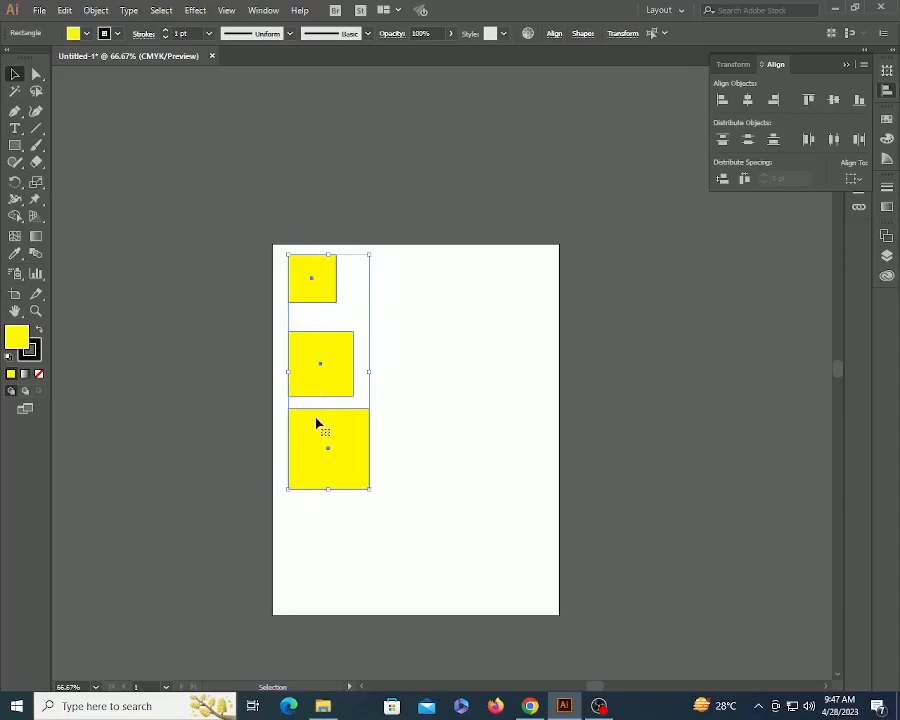
pyautogui.click(426, 334)
# Draw a narrow spacer rectangle from the smallest square's top edge to the middle square's top edge
pyautogui.press('z')
pyautogui.moveTo(274, 246); pyautogui.dragTo(424, 476)
pyautogui.press('v')
pyautogui.click(372, 364)
pyautogui.press('m')
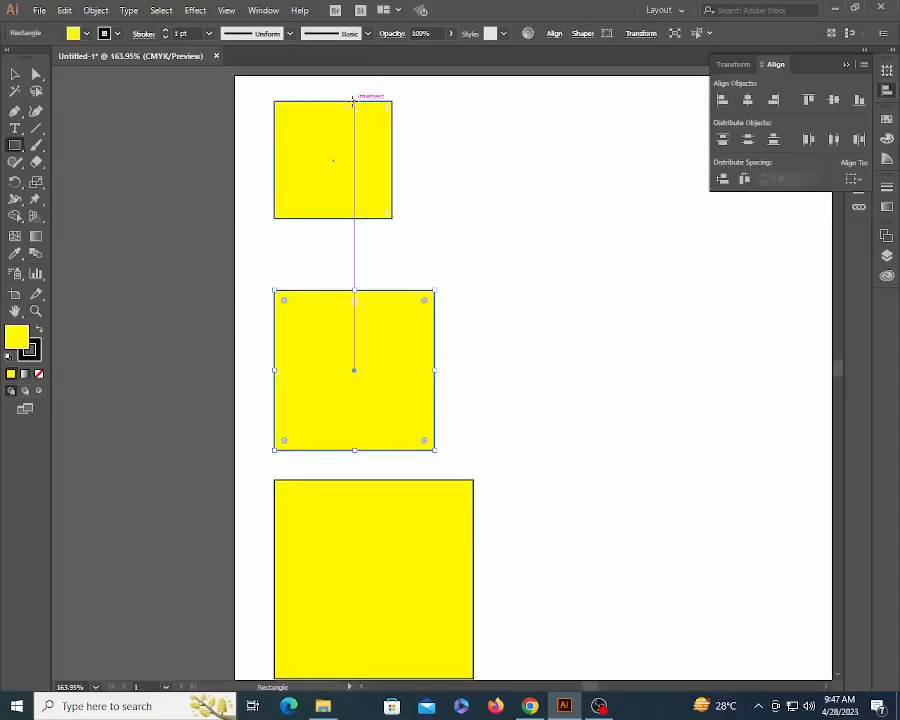
pyautogui.moveTo(353, 100); pyautogui.dragTo(392, 290)
pyautogui.press('v')
pyautogui.click(461, 194)
# Fill the spacer rectangle with red and copy it down to span the middle and largest squares' top edges
pyautogui.click(378, 176)
pyautogui.click(886, 119)
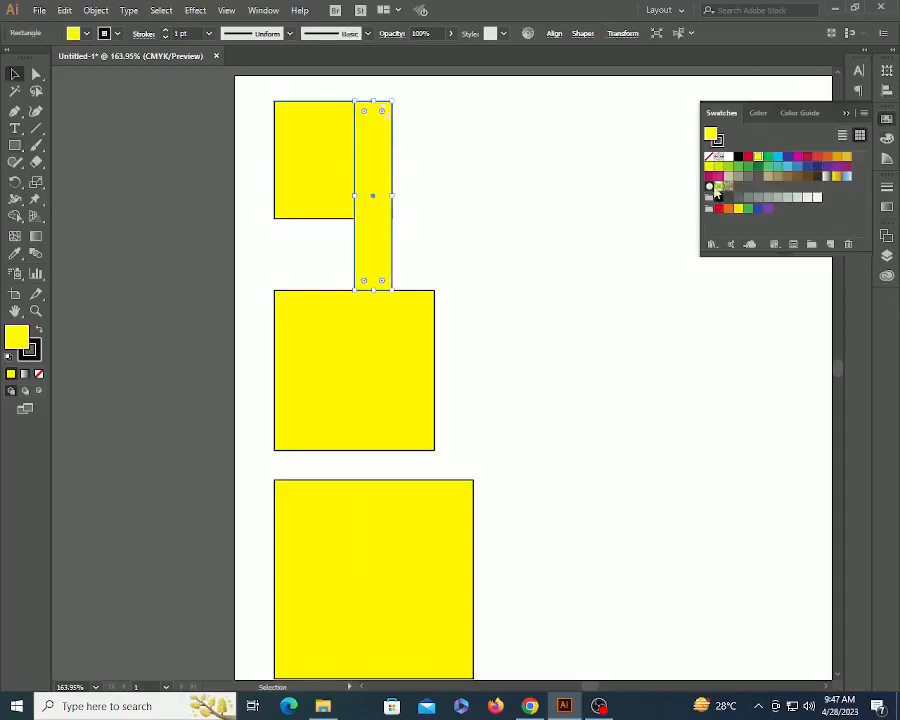
pyautogui.click(747, 157)
pyautogui.click(464, 178)
pyautogui.moveTo(380, 197); pyautogui.dragTo(381, 384)
# Delete both red spacer rectangles
pyautogui.click(526, 301)
pyautogui.click(376, 250)
pyautogui.keyDown('shift'); pyautogui.click(378, 368); pyautogui.keyUp('shift')
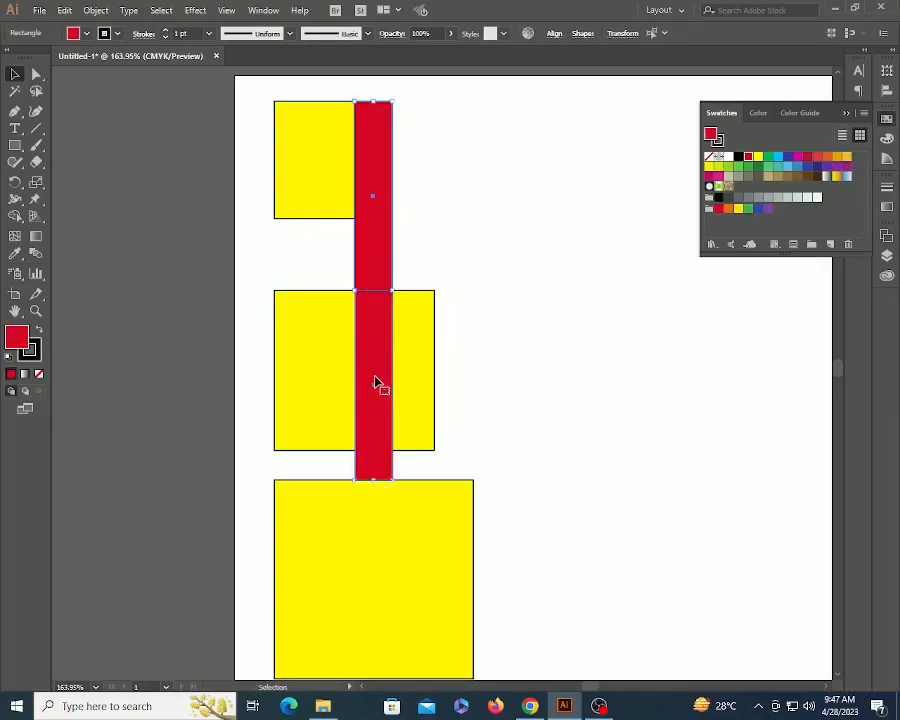
pyautogui.press('Delete')
# Select the three yellow squares and distribute them vertically by their bottom edges
pyautogui.click(310, 143)
pyautogui.keyDown('shift'); pyautogui.click(354, 370); pyautogui.keyUp('shift')
pyautogui.keyDown('shift'); pyautogui.click(370, 576); pyautogui.keyUp('shift')
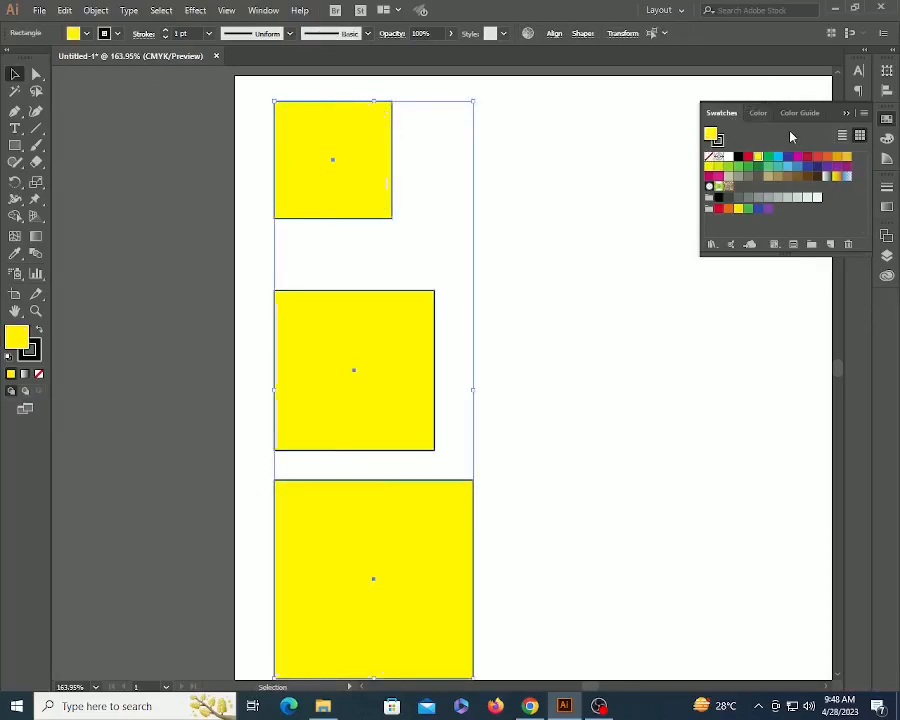
pyautogui.hotkey('shift', 'F7')
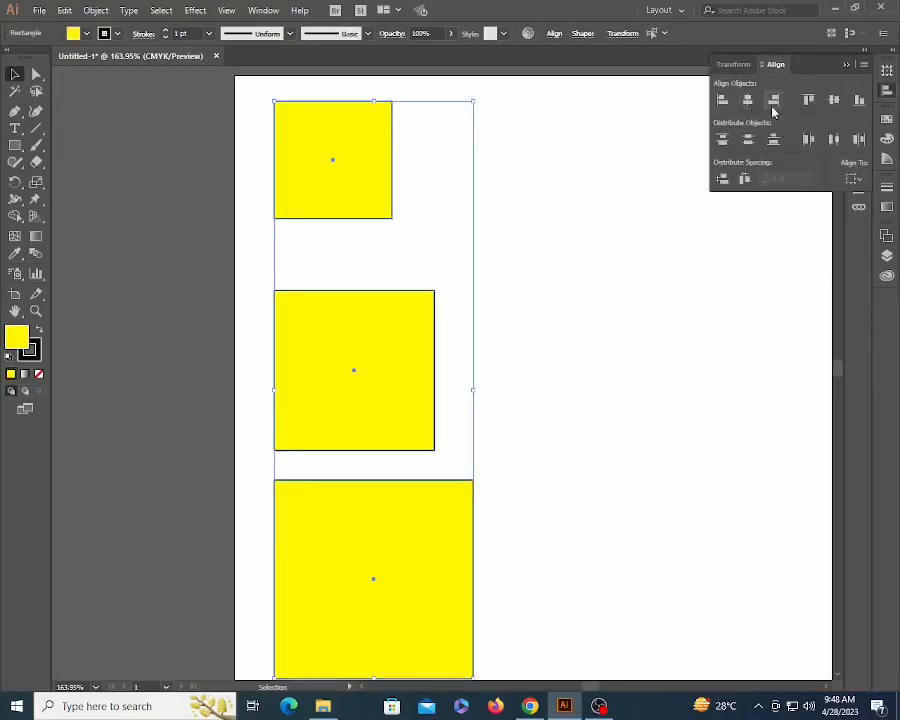
pyautogui.click(773, 143)
# Draw a thin spacer between the bottom edges of the two larger squares and copy it between the upper two squares' bottom edges
pyautogui.press('z')
pyautogui.moveTo(492, 307); pyautogui.dragTo(496, 277)
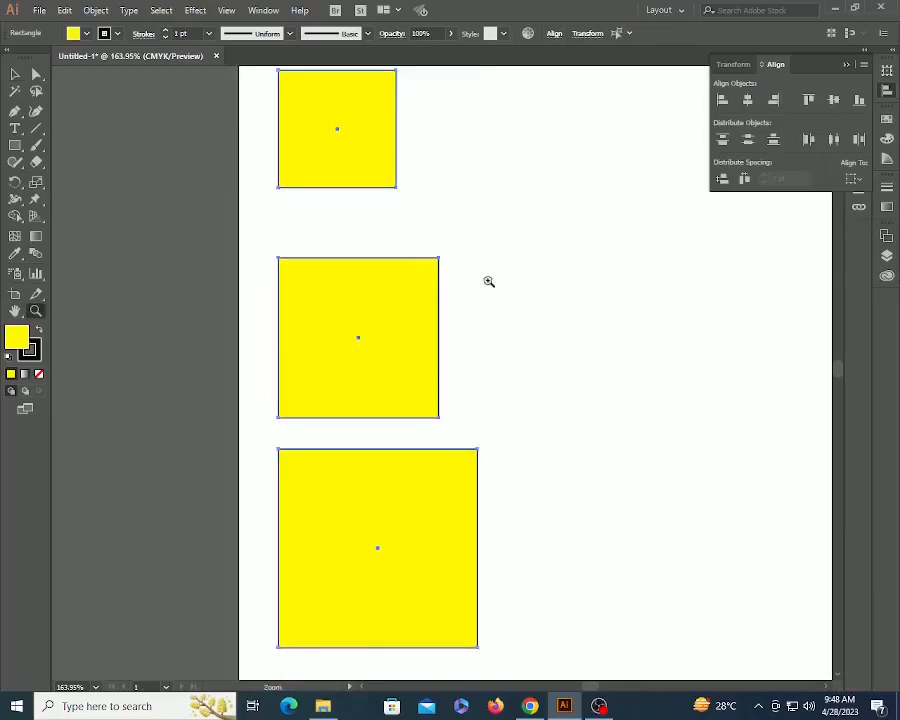
pyautogui.keyDown('alt'); pyautogui.click(492, 277); pyautogui.keyUp('alt')
pyautogui.moveTo(440, 325); pyautogui.dragTo(470, 273)
pyautogui.hotkey('ctrl', 'shift', 'a')
pyautogui.press('m')
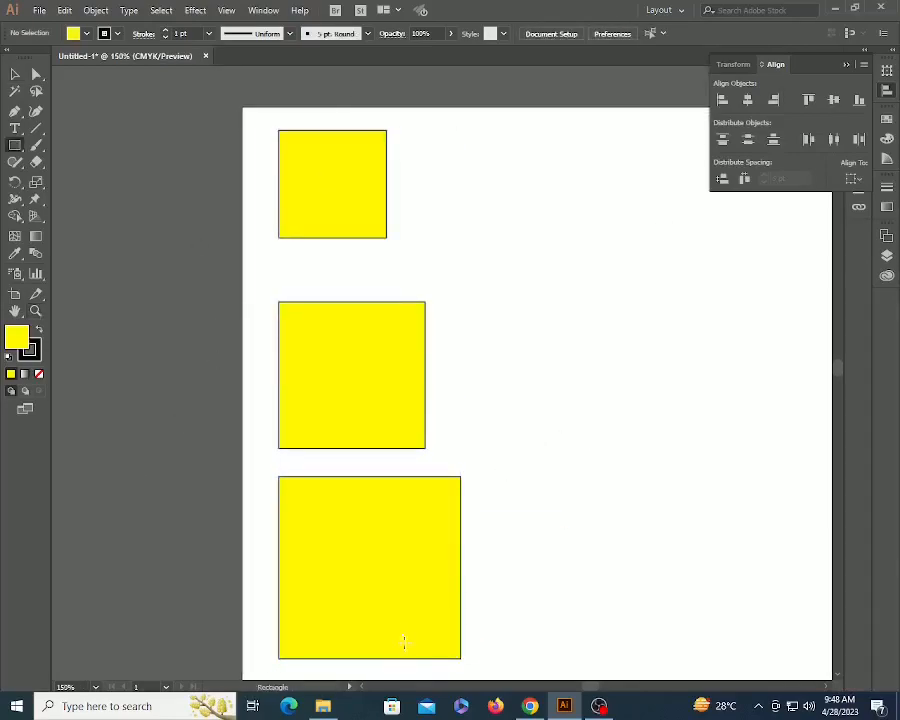
pyautogui.moveTo(404, 656); pyautogui.dragTo(362, 266)
pyautogui.press('v')
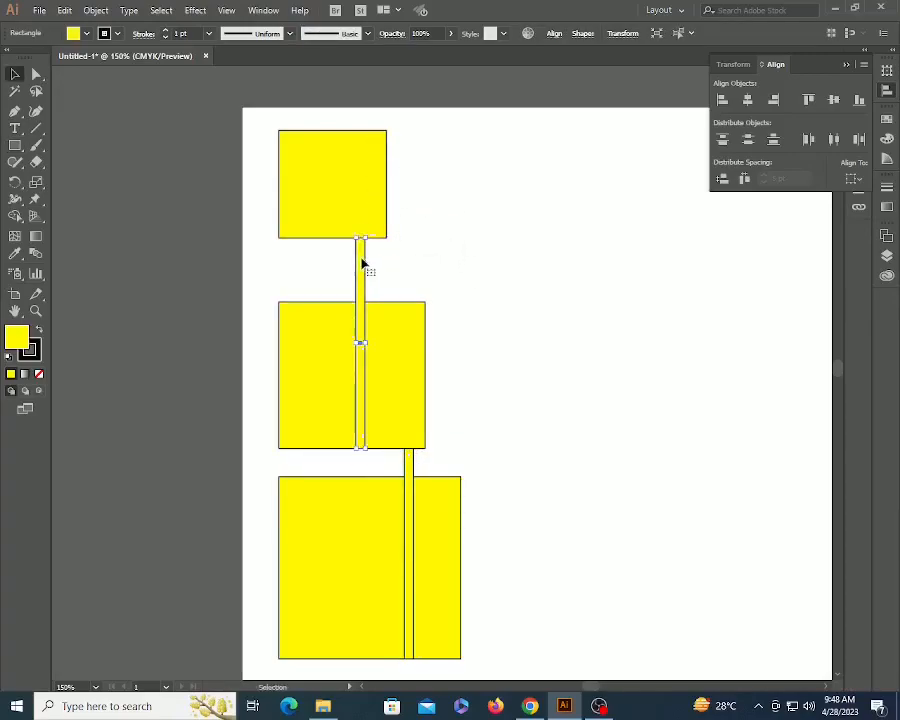
# Delete both thin spacer rectangles spanning the squares' bottom edges
pyautogui.press('Delete')
pyautogui.click(410, 464)
pyautogui.press('Delete')
# Select all three squares and distribute them vertically by their centers
pyautogui.click(300, 388)
pyautogui.keyDown('shift'); pyautogui.click(348, 213); pyautogui.keyUp('shift')
pyautogui.keyDown('shift'); pyautogui.click(390, 520); pyautogui.keyUp('shift')
pyautogui.click(747, 141)
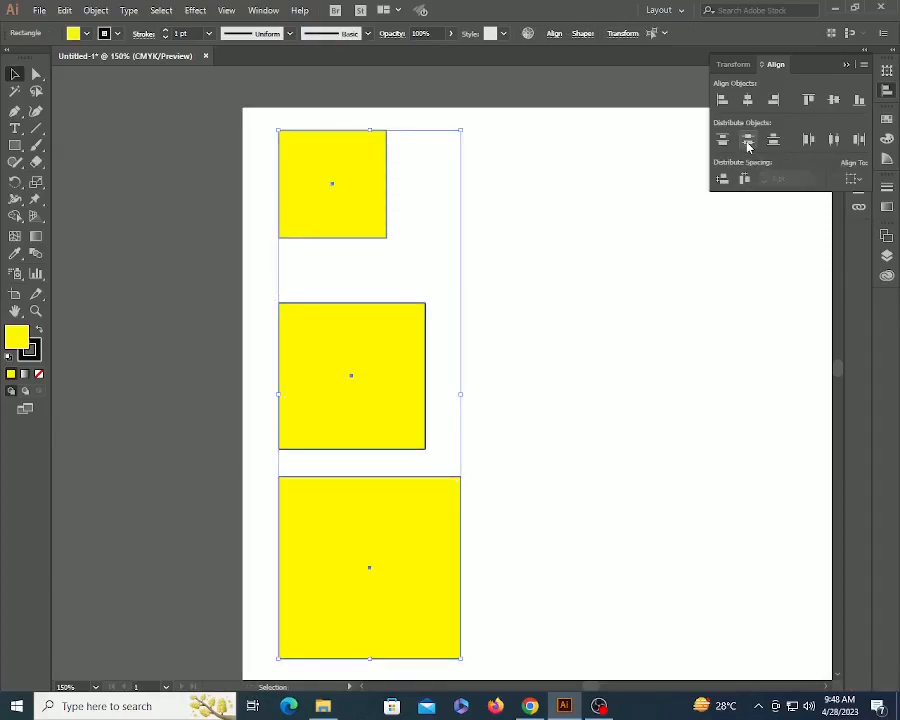
pyautogui.click(525, 365)
# Align the three squares by their horizontal centers
pyautogui.click(356, 210)
pyautogui.keyDown('shift'); pyautogui.click(352, 424); pyautogui.keyUp('shift')
pyautogui.keyDown('shift'); pyautogui.click(380, 515); pyautogui.keyUp('shift')
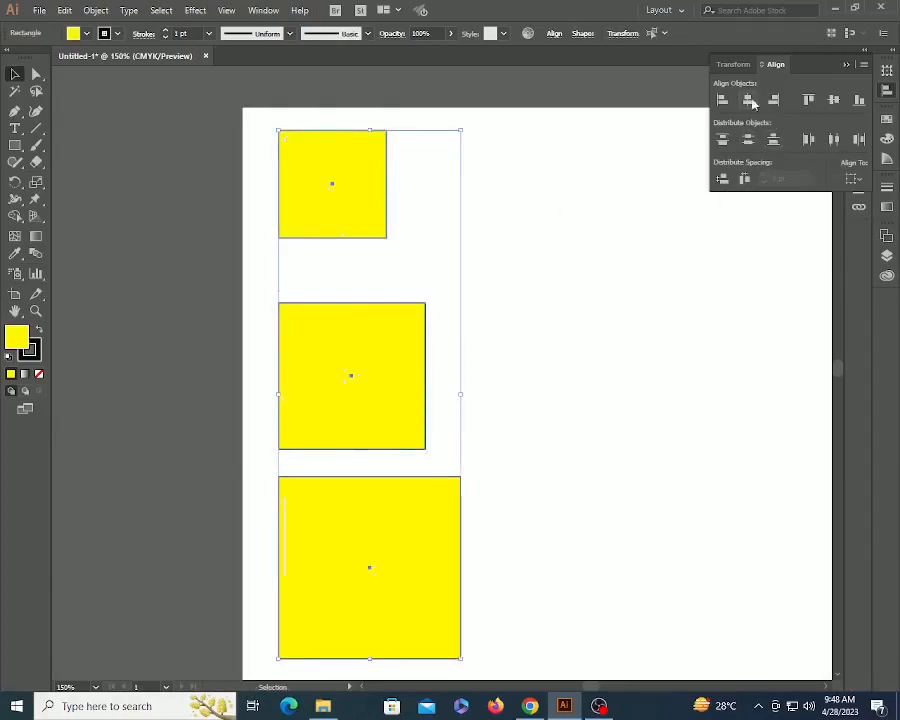
pyautogui.click(749, 100)
pyautogui.click(482, 322)
# In Outline view, draw a spacer between the upper two squares' centers and place it against the lower two squares' centers
pyautogui.hotkey('ctrl', 'y')
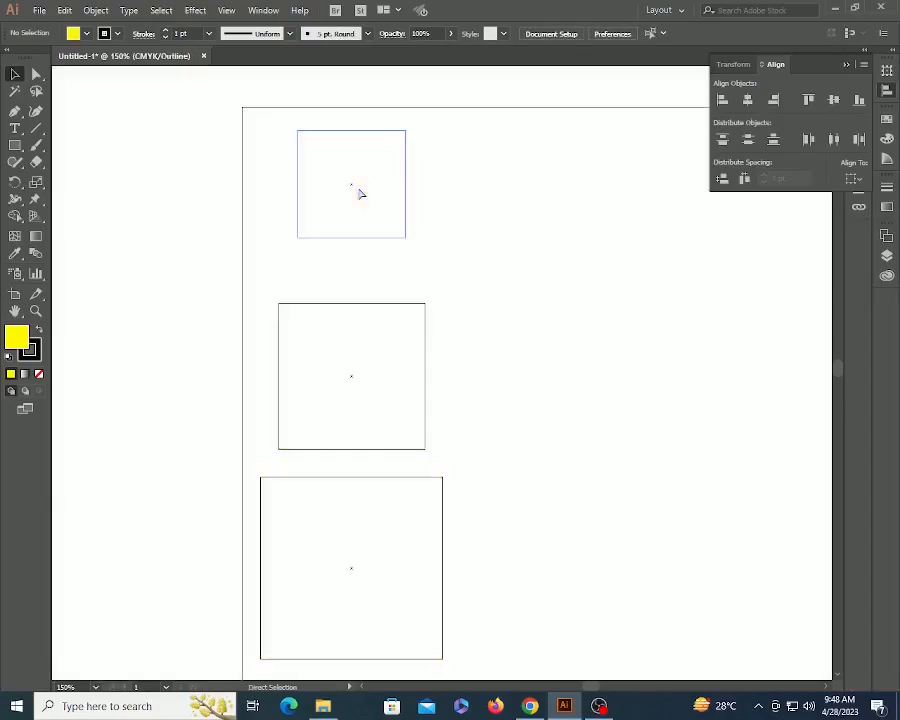
pyautogui.press('m')
pyautogui.moveTo(351, 184); pyautogui.dragTo(351, 375)
pyautogui.press('v')
pyautogui.scroll(-1, 358, 217)
pyautogui.moveTo(358, 217); pyautogui.dragTo(359, 400)
# Delete the center spacer and return to Preview view
pyautogui.press('Delete')
pyautogui.hotkey('ctrl', '-')
pyautogui.hotkey('ctrl', '-')
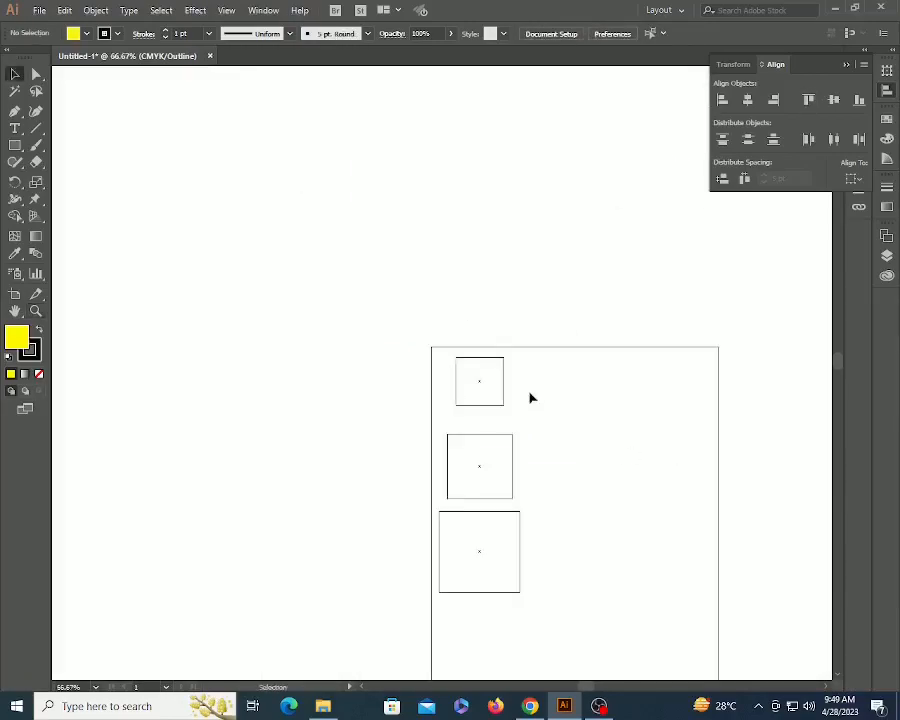
pyautogui.hotkey('ctrl', 'y')
# Move the squares from the column into a staggered row and select all three
pyautogui.moveTo(498, 418); pyautogui.dragTo(428, 321)
pyautogui.moveTo(325, 489); pyautogui.dragTo(513, 359)
pyautogui.keyDown('shift'); pyautogui.click(428, 325); pyautogui.keyUp('shift')
pyautogui.keyDown('shift'); pyautogui.click(343, 302); pyautogui.keyUp('shift')
# Distribute the row of squares horizontally by their left edges and align their top edges
pyautogui.click(808, 140)
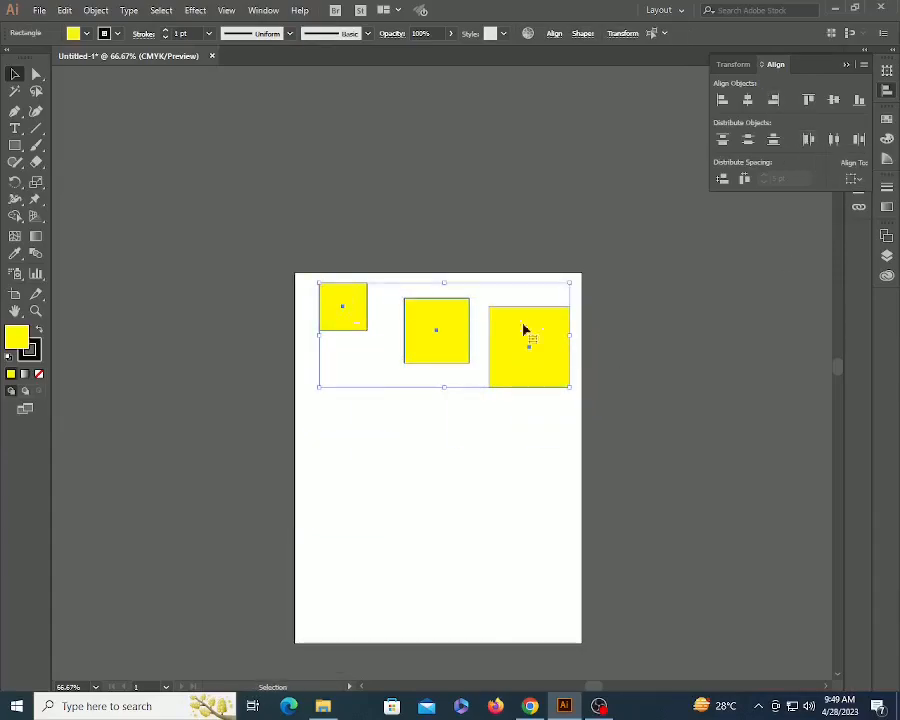
pyautogui.click(806, 99)
pyautogui.click(245, 245)
pyautogui.press('z')
pyautogui.moveTo(456, 283); pyautogui.dragTo(613, 387)
pyautogui.press('v')
pyautogui.click(607, 392)
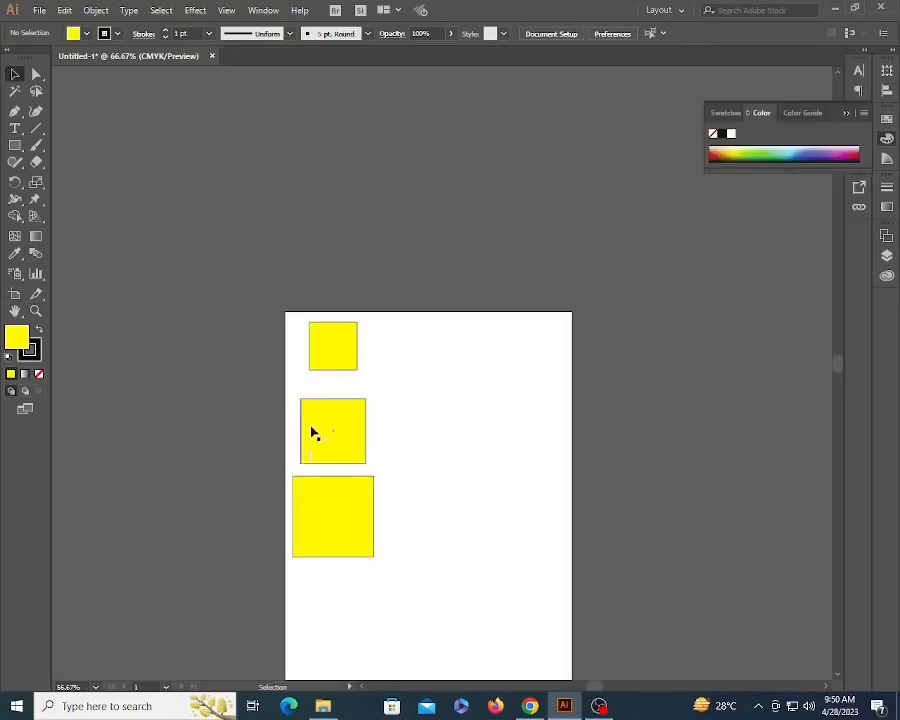
# Move the middle and largest squares beside the smallest one to form a staggered row, and select all three
pyautogui.moveTo(311, 432); pyautogui.dragTo(424, 382)
pyautogui.moveTo(347, 506); pyautogui.dragTo(523, 395)
pyautogui.hotkey('ctrl', 'a')
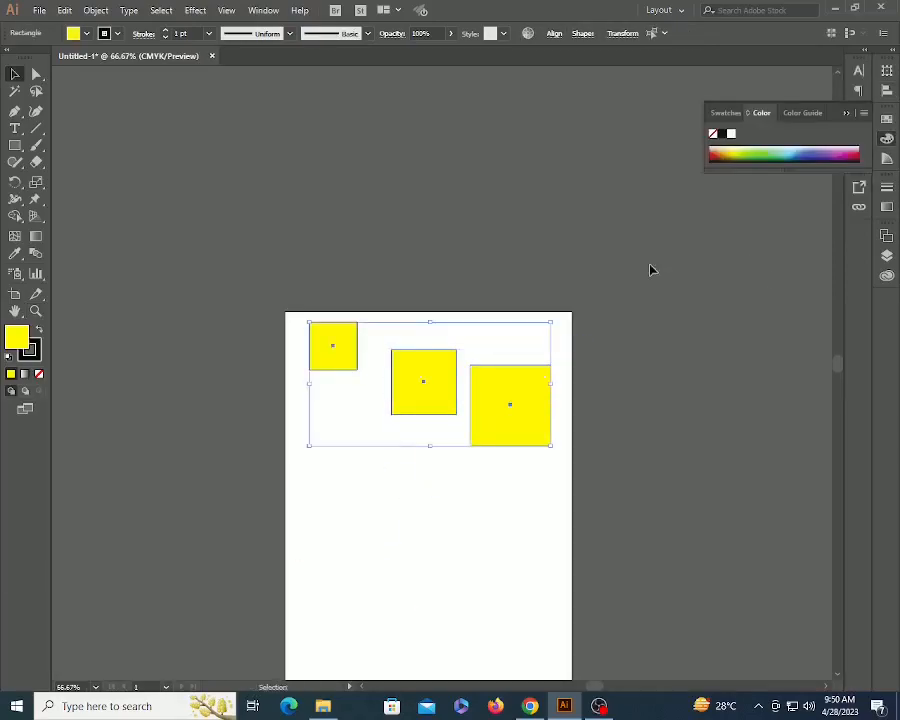
# Show the Align panel, align the squares' top edges and distribute them horizontally by their left edges
pyautogui.click(263, 10)
pyautogui.click(336, 164)
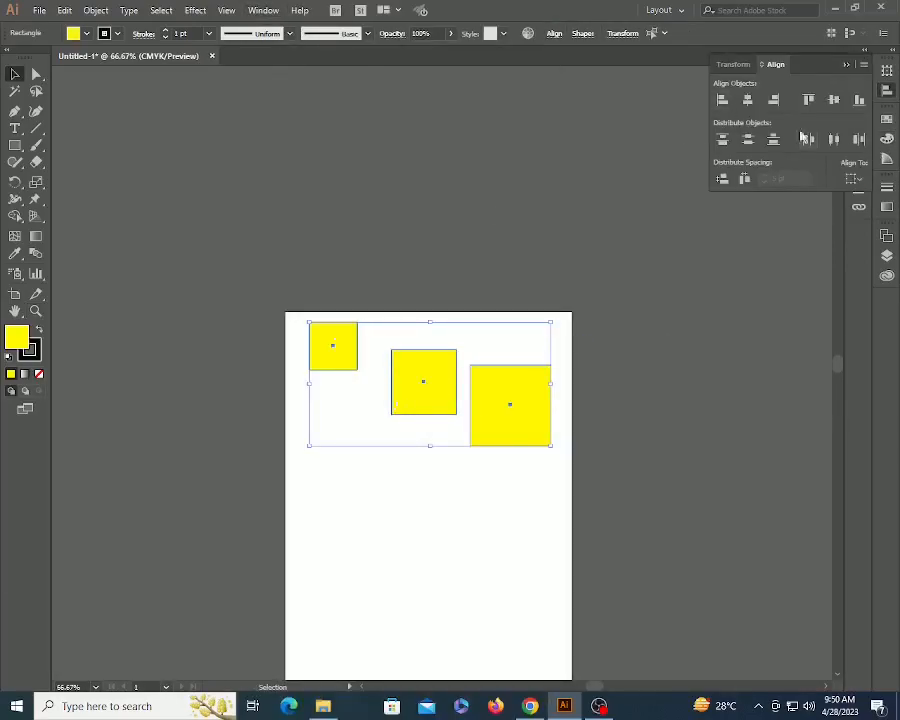
pyautogui.click(808, 100)
pyautogui.click(805, 141)
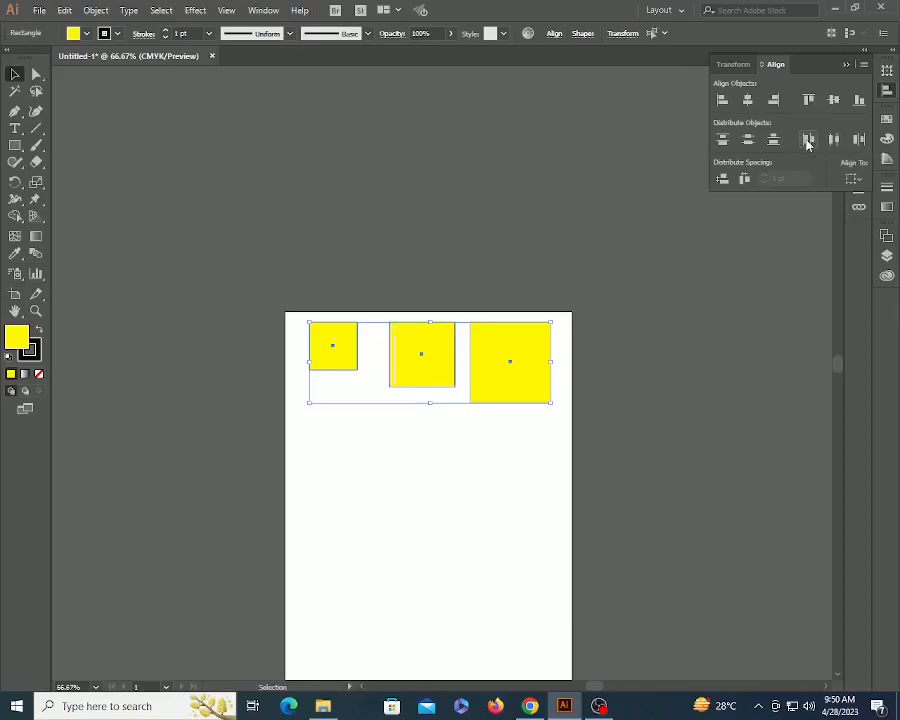
pyautogui.click(404, 285)
# In Outline view, draw a spacer between the left edges of the first two squares and copy it to the next pair
pyautogui.press('z')
pyautogui.moveTo(258, 297); pyautogui.dragTo(603, 466)
pyautogui.hotkey('ctrl', 'y')
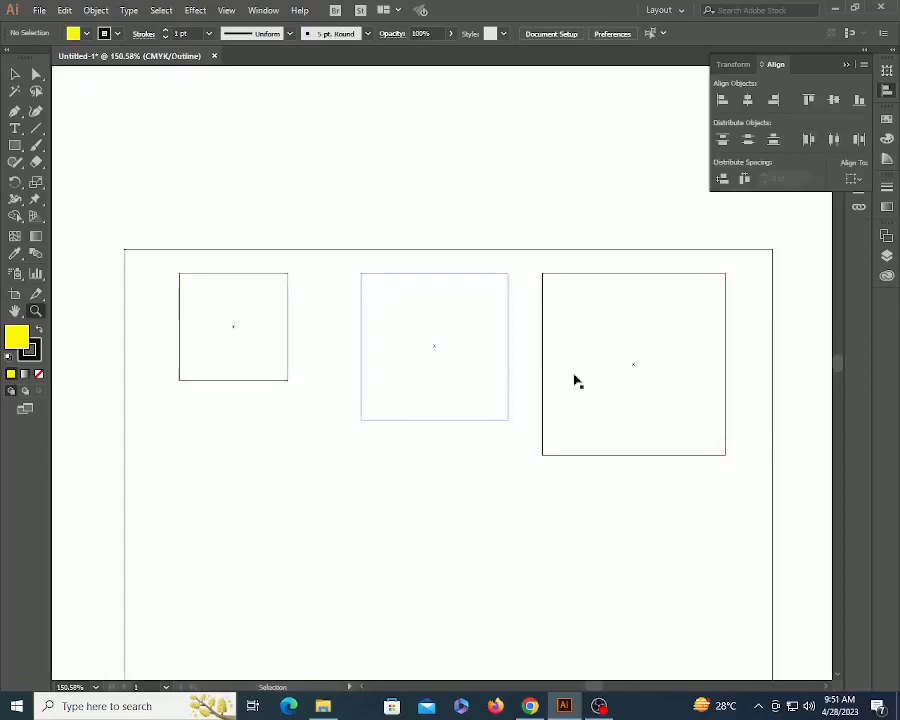
pyautogui.press('m')
pyautogui.moveTo(179, 331); pyautogui.dragTo(513, 353)
pyautogui.press('v')
pyautogui.click(457, 316)
# Delete both horizontal spacers and return to Preview view at 100% zoom
pyautogui.click(440, 331)
pyautogui.keyDown('shift'); pyautogui.click(298, 330); pyautogui.keyUp('shift')
pyautogui.press('Delete')
pyautogui.hotkey('ctrl', '1')
pyautogui.hotkey('ctrl', 'y')
# Rearrange the squares into a staggered column from smallest down to largest and select all three
pyautogui.moveTo(382, 354); pyautogui.dragTo(381, 429)
pyautogui.moveTo(490, 354); pyautogui.dragTo(490, 500)
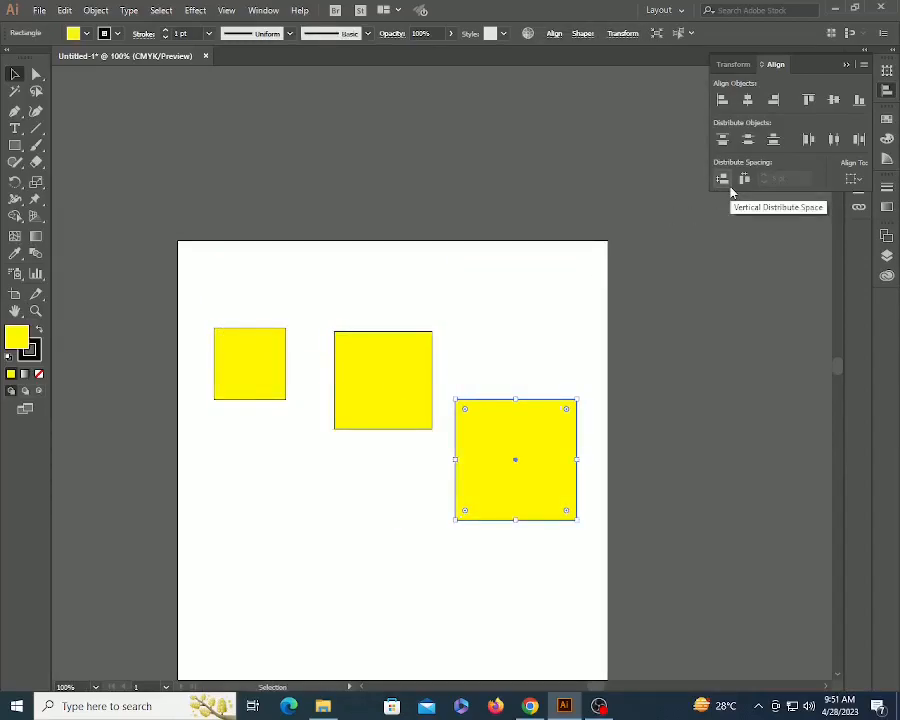
pyautogui.moveTo(331, 329); pyautogui.dragTo(333, 202)
pyautogui.moveTo(356, 243); pyautogui.dragTo(249, 334)
pyautogui.moveTo(531, 324); pyautogui.dragTo(323, 473)
pyautogui.keyDown('shift'); pyautogui.click(287, 343); pyautogui.keyUp('shift')
pyautogui.keyDown('shift'); pyautogui.click(259, 243); pyautogui.keyUp('shift')
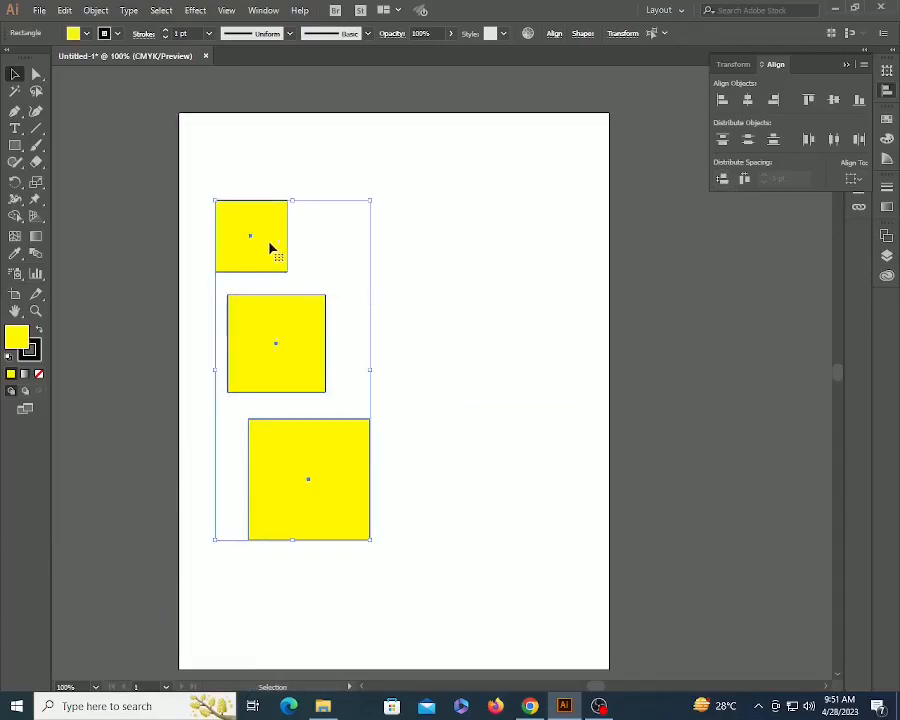
# Make the smallest square the key object and distribute the squares vertically with 0 pt spacing
pyautogui.click(269, 246)
pyautogui.click(782, 178)
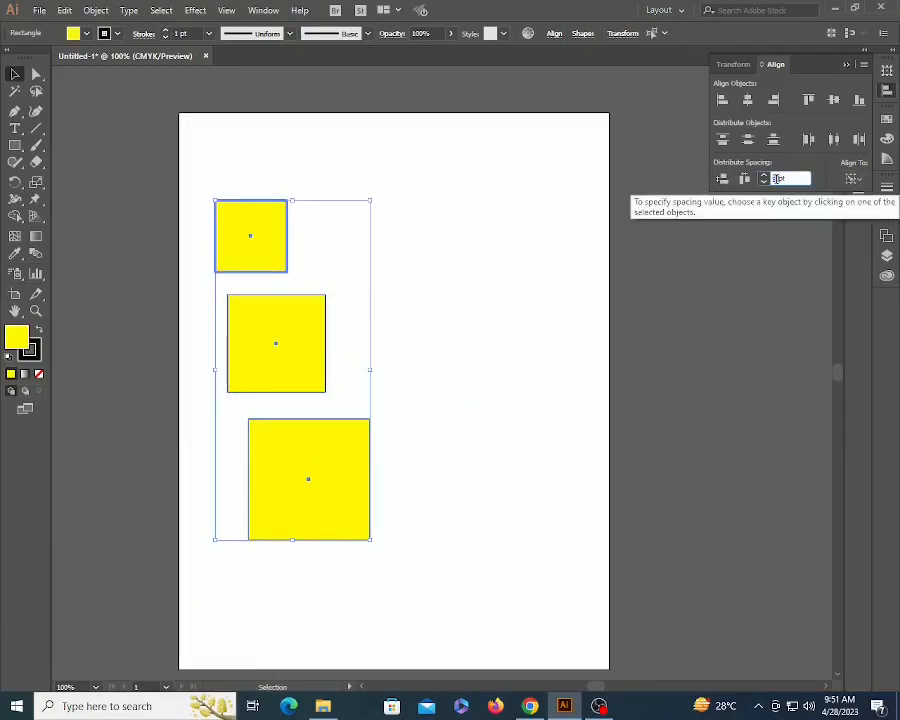
pyautogui.write('0')
pyautogui.press('Return')
pyautogui.click(722, 178)
pyautogui.click(489, 339)
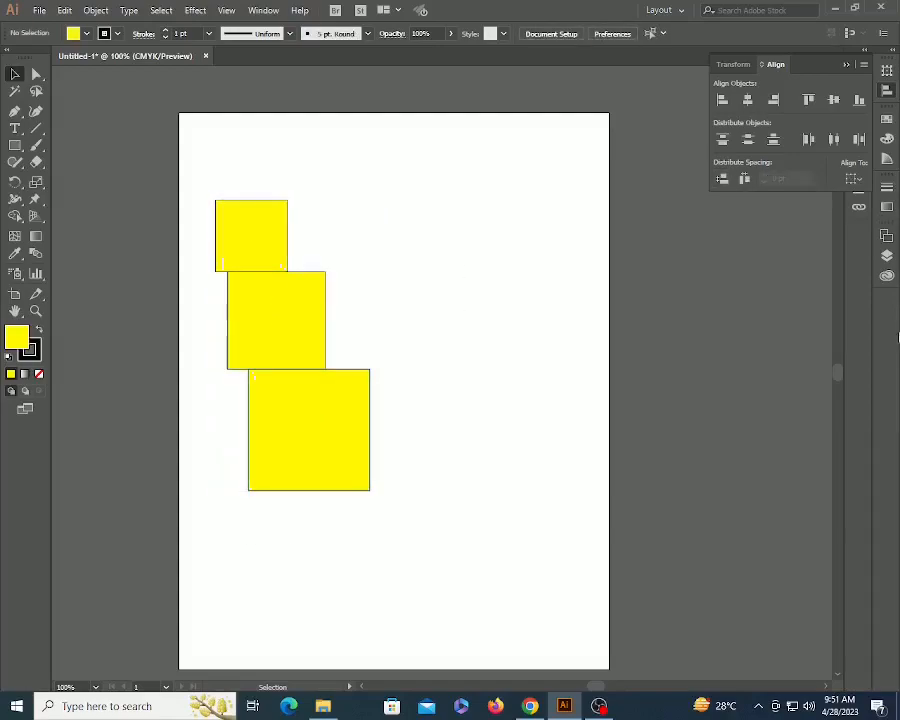
# Undo the 0 pt vertical spacing
pyautogui.hotkey('ctrl', 'y')
pyautogui.hotkey('ctrl', 'z')
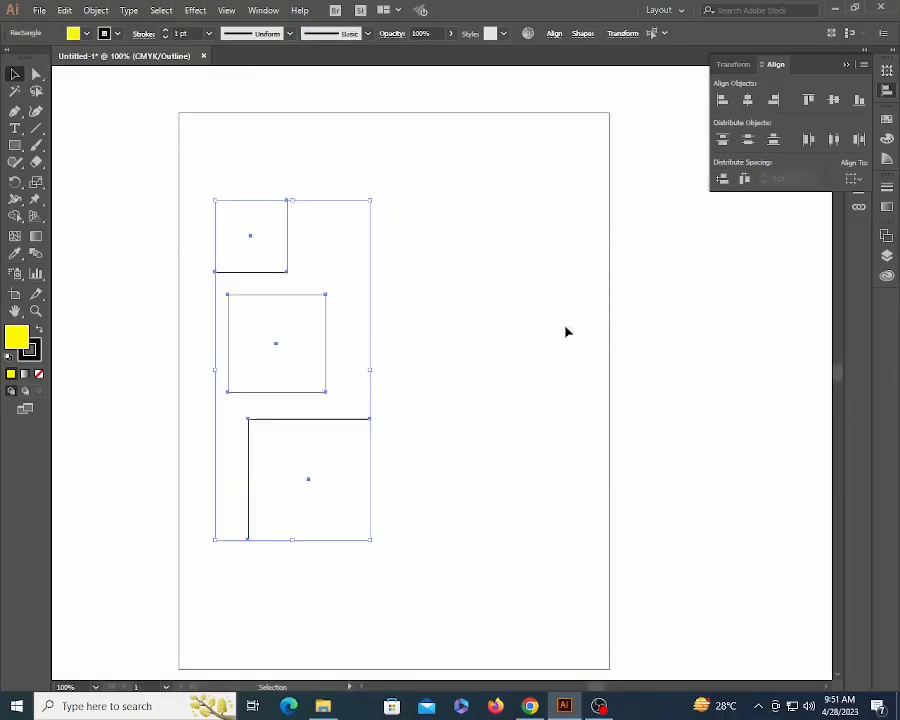
pyautogui.hotkey('ctrl', 'y')
# Make the smallest square the key object and distribute the squares vertically with 10 pt spacing
pyautogui.click(241, 251)
pyautogui.click(785, 178)
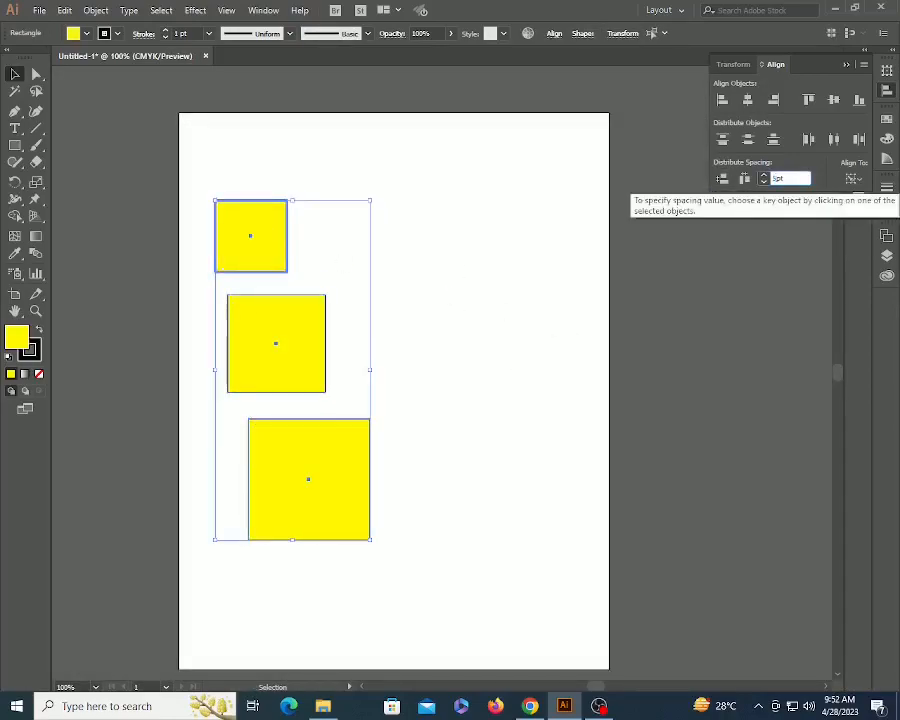
pyautogui.press('Return')
pyautogui.click(722, 178)
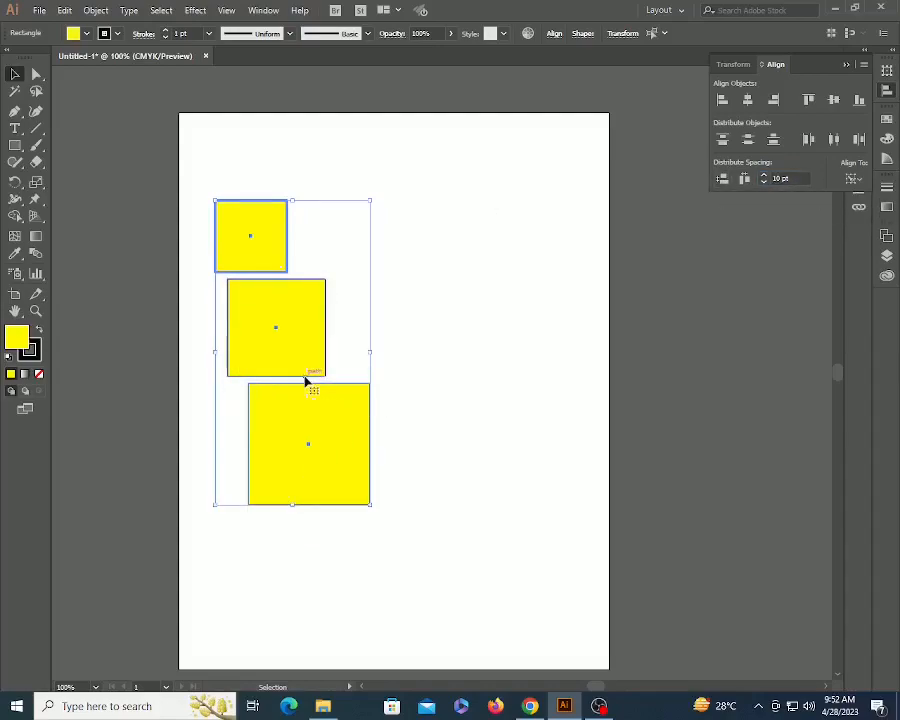
pyautogui.click(435, 511)
# Move the squares into a staggered row and distribute them horizontally with 10 pt spacing, using the largest as key object
pyautogui.moveTo(276, 314); pyautogui.dragTo(374, 242)
pyautogui.moveTo(302, 438); pyautogui.dragTo(512, 282)
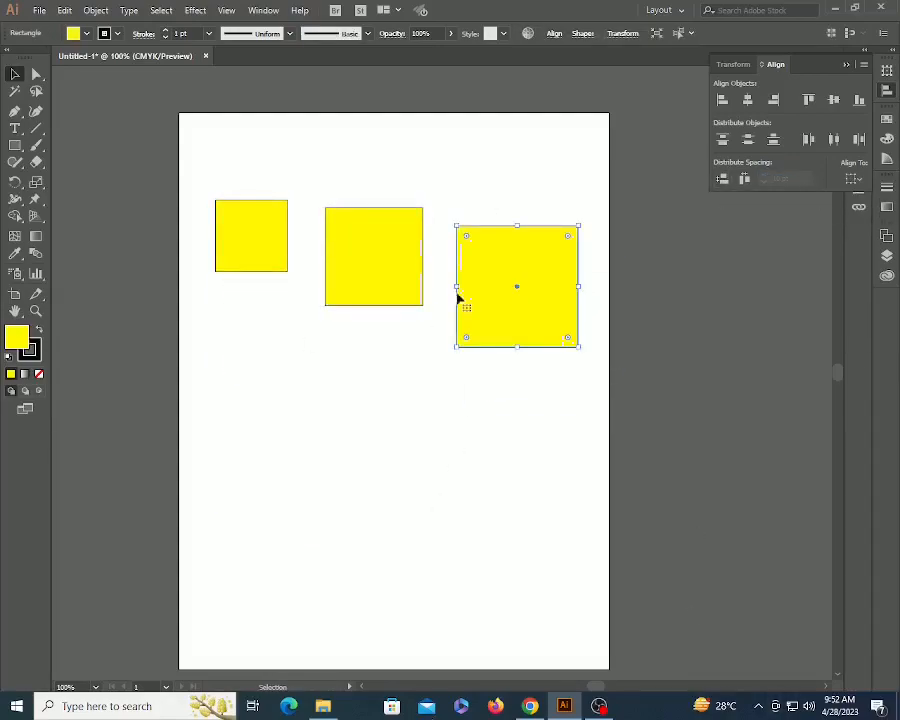
pyautogui.hotkey('ctrl', 'a')
pyautogui.click(476, 251)
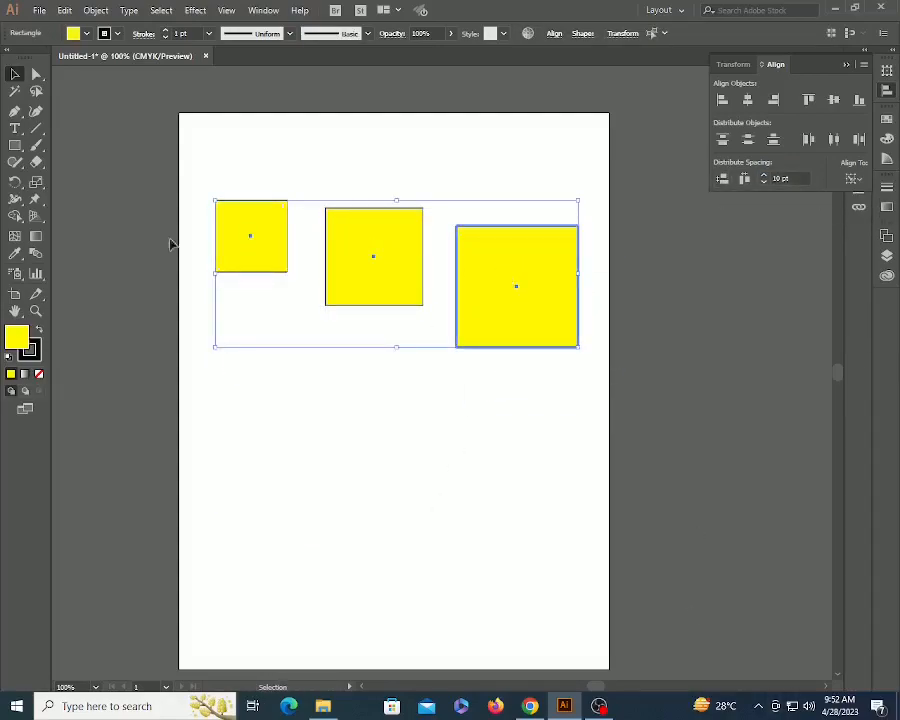
pyautogui.click(746, 180)
pyautogui.click(472, 455)
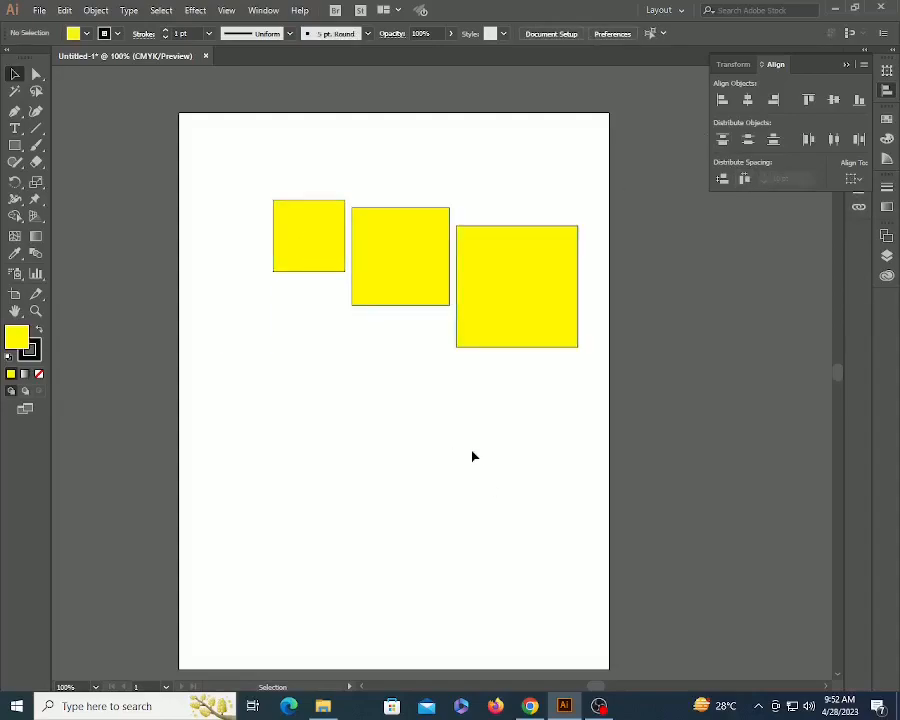